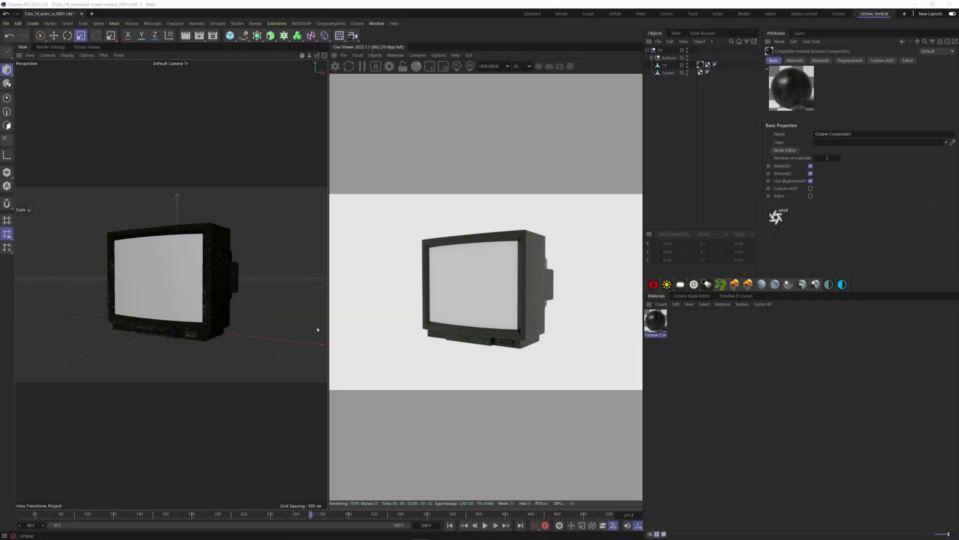
{"action": "left_click", "coordinate": [202, 282]}
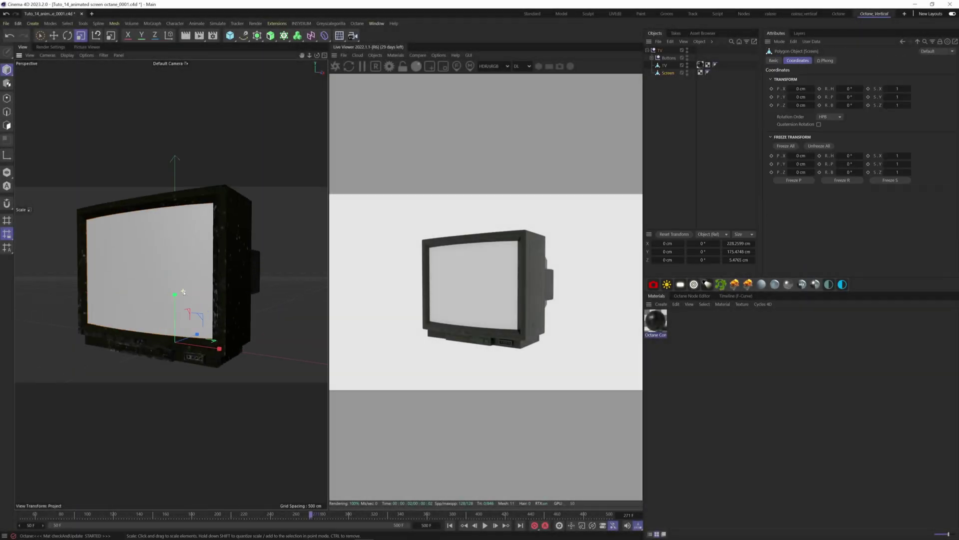
{"action": "mouse_move", "coordinate": [202, 281]}
{"action": "left_mouse_down", "text": "alt"}
{"action": "mouse_move", "coordinate": [70, 291]}
{"action": "mouse_move", "coordinate": [58, 301]}
{"action": "mouse_move", "coordinate": [69, 316]}
{"action": "mouse_move", "coordinate": [125, 296]}
{"action": "mouse_move", "coordinate": [200, 295]}
{"action": "left_mouse_up", "text": "alt"}
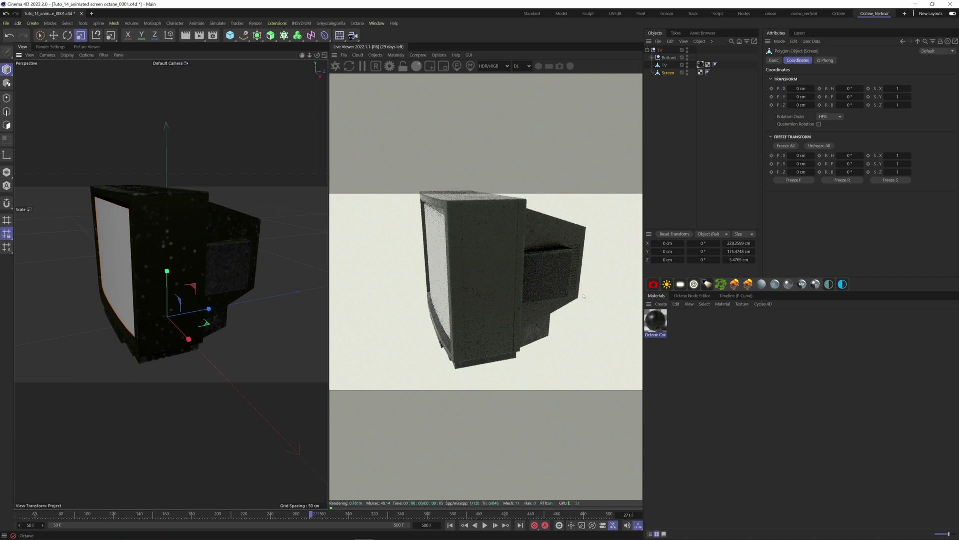
{"action": "double_click", "coordinate": [656, 319]}
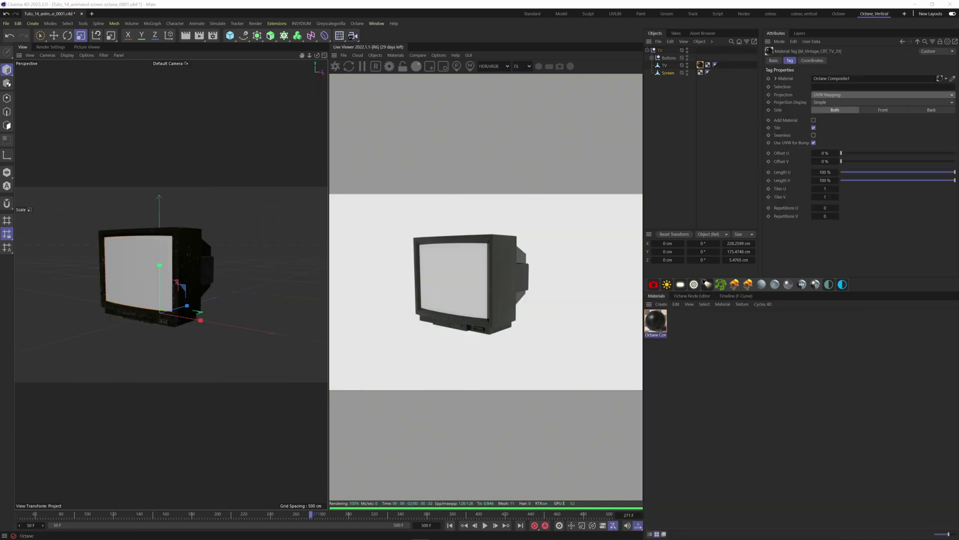
{"action": "left_click", "coordinate": [566, 318]}
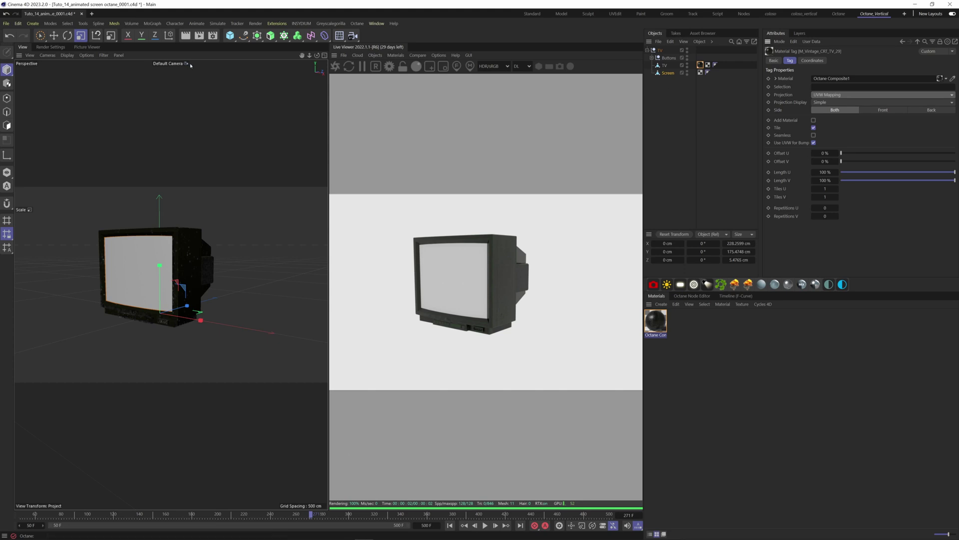
Step: Add a plane as the floor beneath the TV and scale it up to about 22,283 cm wide
{"action": "left_click", "coordinate": [238, 39]}
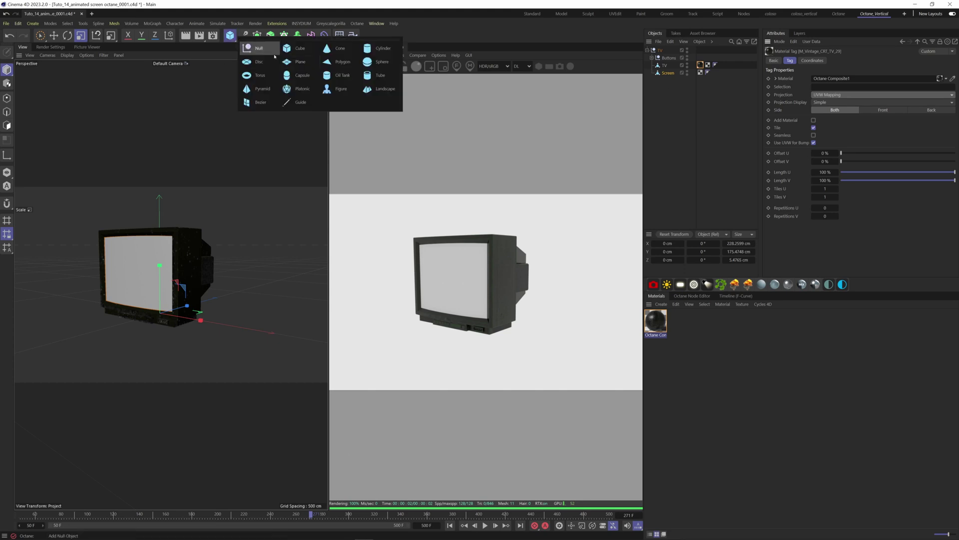
{"action": "left_click", "coordinate": [300, 67]}
{"action": "left_click_drag", "start_coordinate": [150, 368], "coordinate": [320, 364]}
{"action": "left_click_drag", "start_coordinate": [31, 382], "coordinate": [210, 354]}
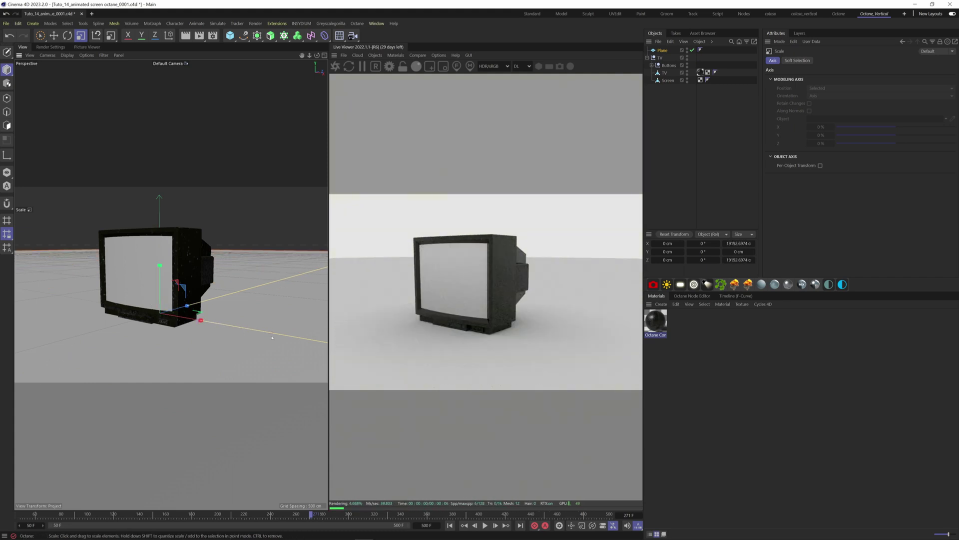
{"action": "left_click_drag", "start_coordinate": [150, 354], "coordinate": [190, 353]}
{"action": "left_click", "coordinate": [723, 339]}
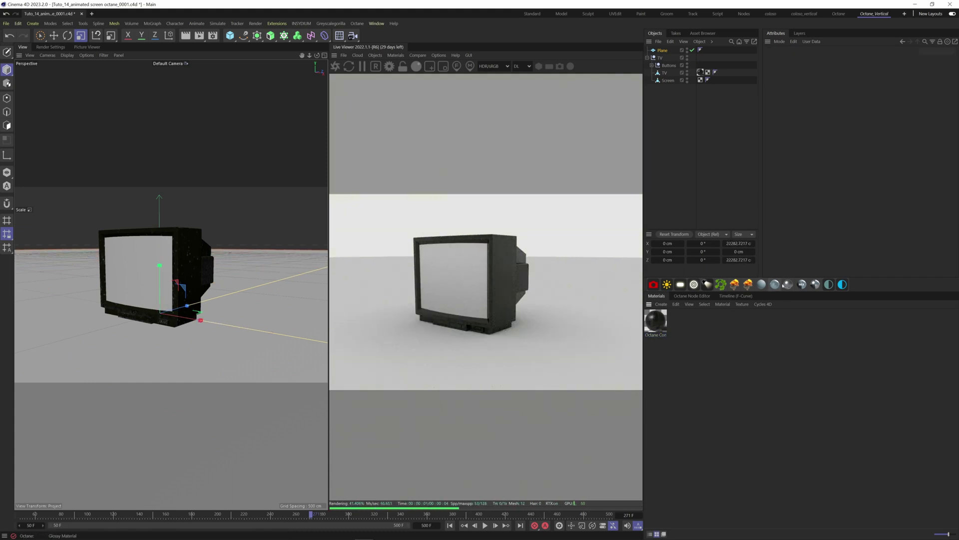
Step: Create an Octane glossy material with a black diffuse color and assign it to the Plane object
{"action": "left_click", "coordinate": [776, 284]}
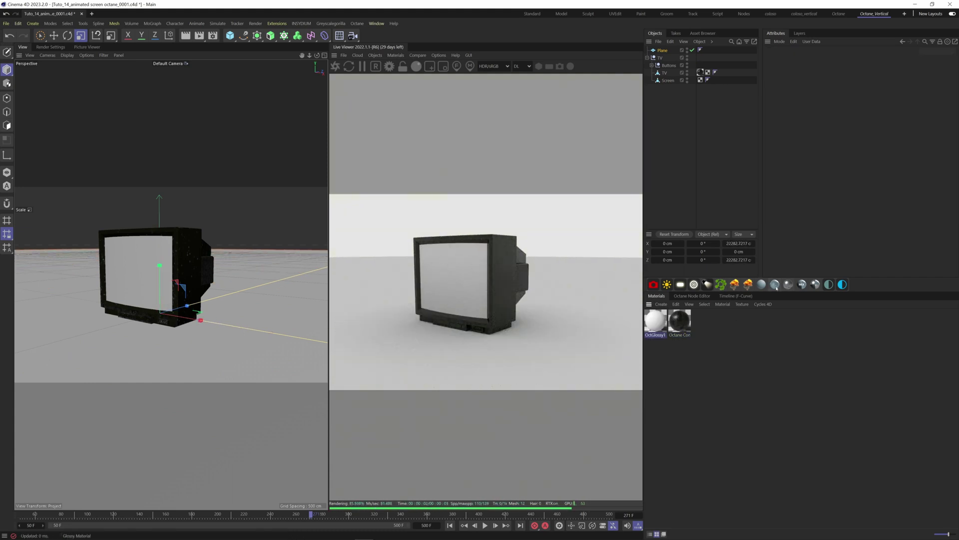
{"action": "left_click", "coordinate": [655, 320]}
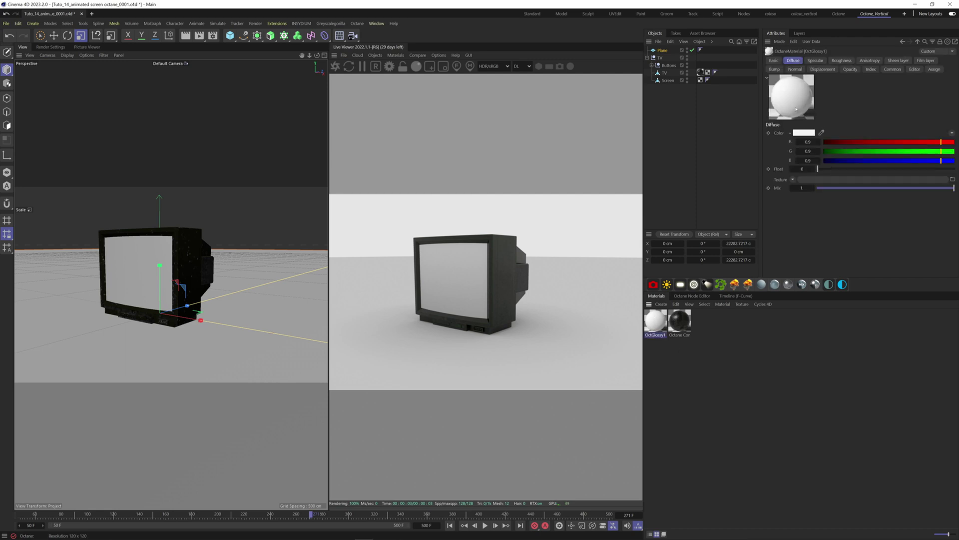
{"action": "left_click", "coordinate": [803, 132]}
{"action": "left_click_drag", "start_coordinate": [757, 195], "coordinate": [730, 223]}
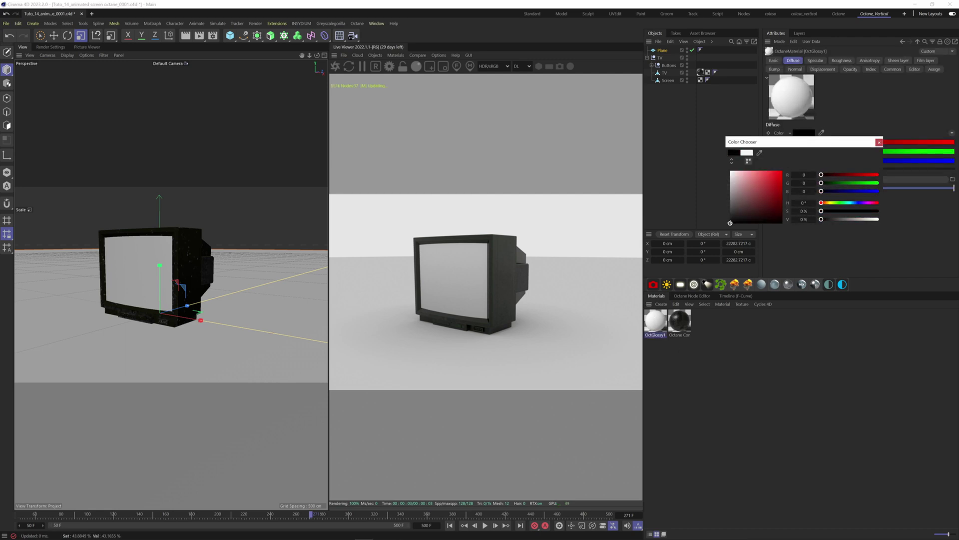
{"action": "left_click", "coordinate": [880, 143]}
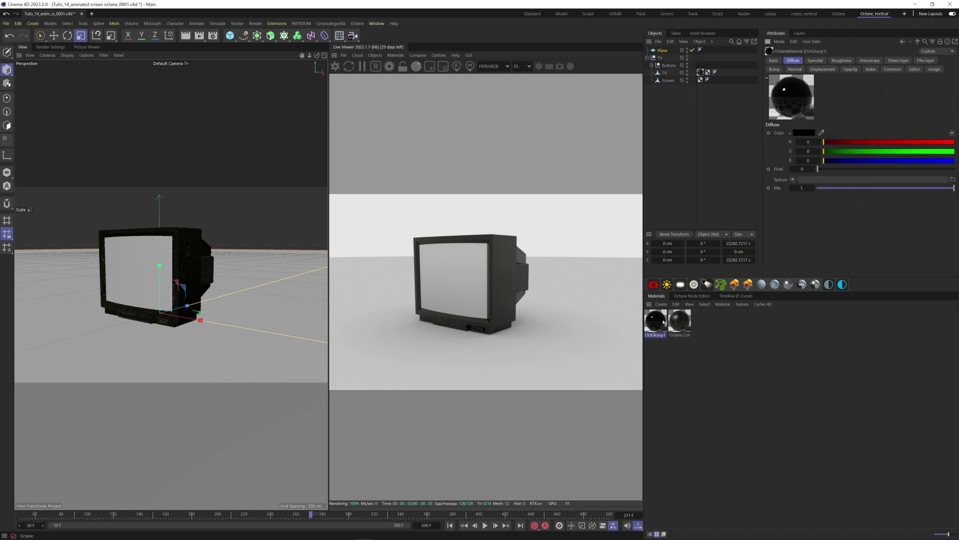
{"action": "left_click_drag", "start_coordinate": [671, 52], "coordinate": [665, 51]}
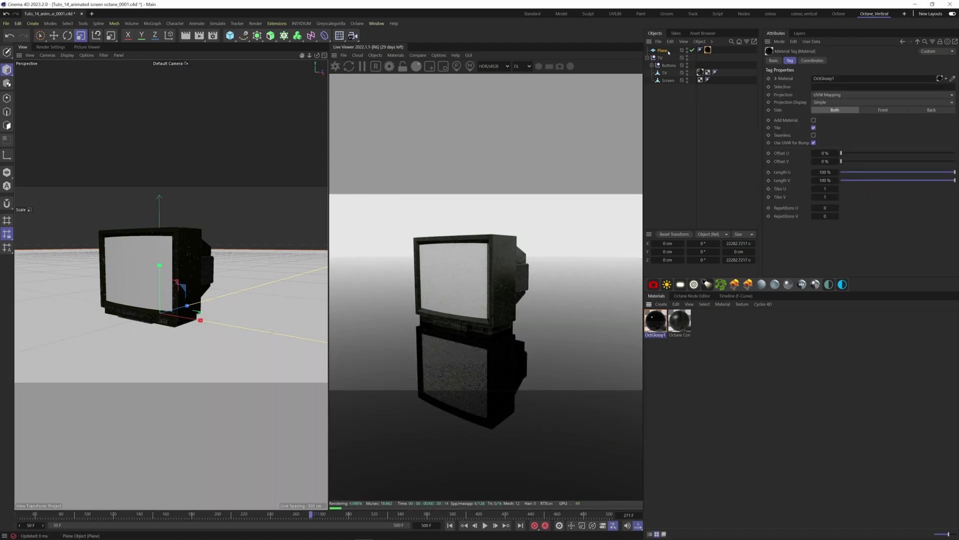
Step: Connect an image texture with very dirty surface_roughness.png from 10 BONUS Maps to the glossy floor material's Roughness input
{"action": "left_click_drag", "start_coordinate": [195, 234], "coordinate": [166, 257], "text": "alt"}
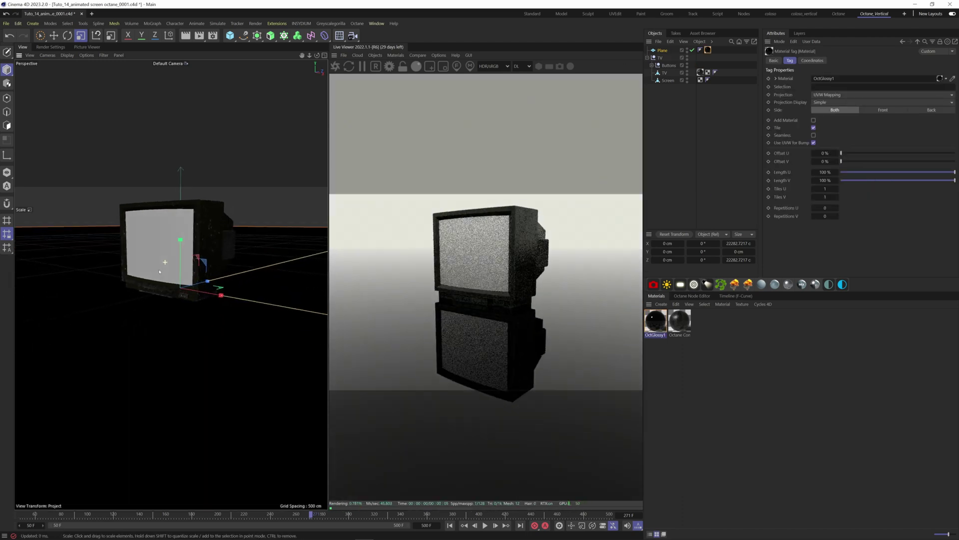
{"action": "left_click", "coordinate": [692, 296]}
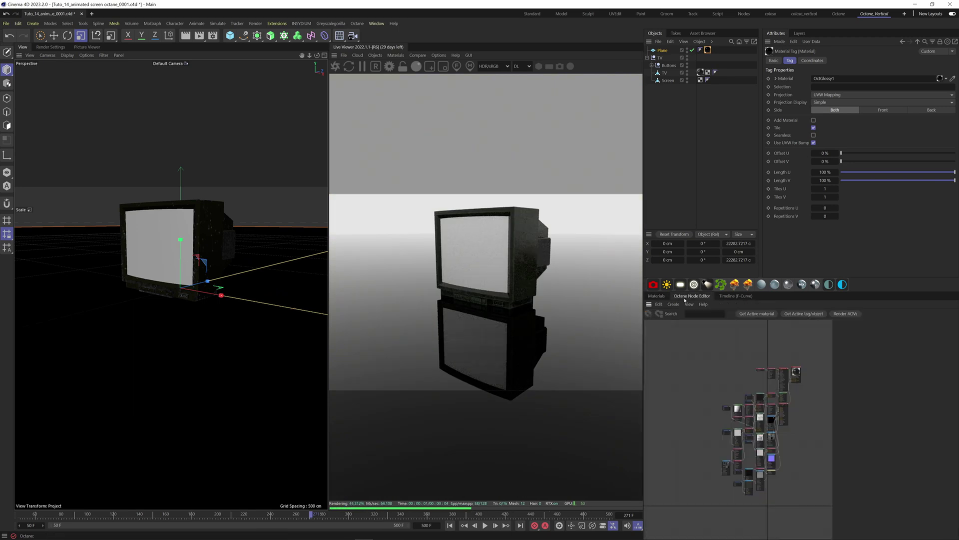
{"action": "left_click", "coordinate": [758, 313]}
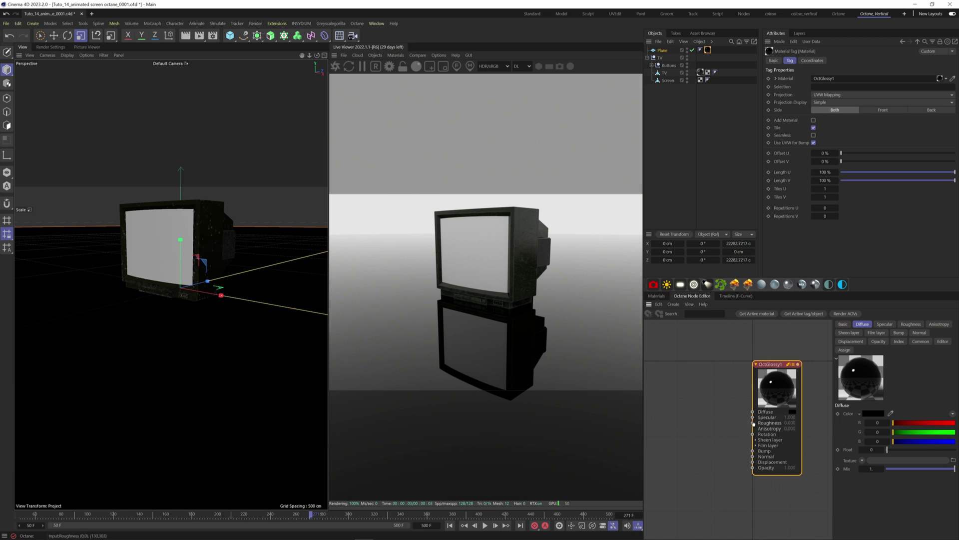
{"action": "left_click_drag", "start_coordinate": [728, 423], "coordinate": [722, 421]}
{"action": "left_click", "coordinate": [766, 413]}
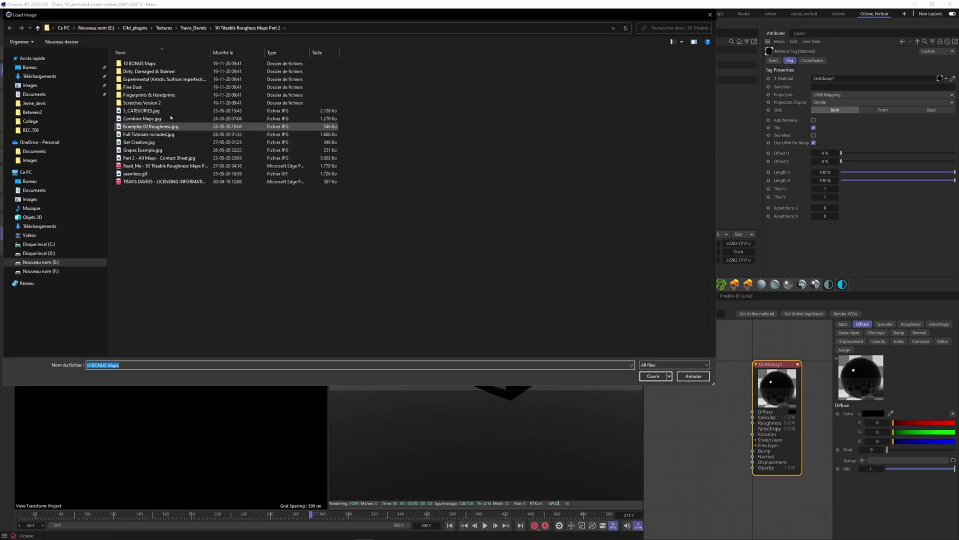
{"action": "double_click", "coordinate": [140, 63]}
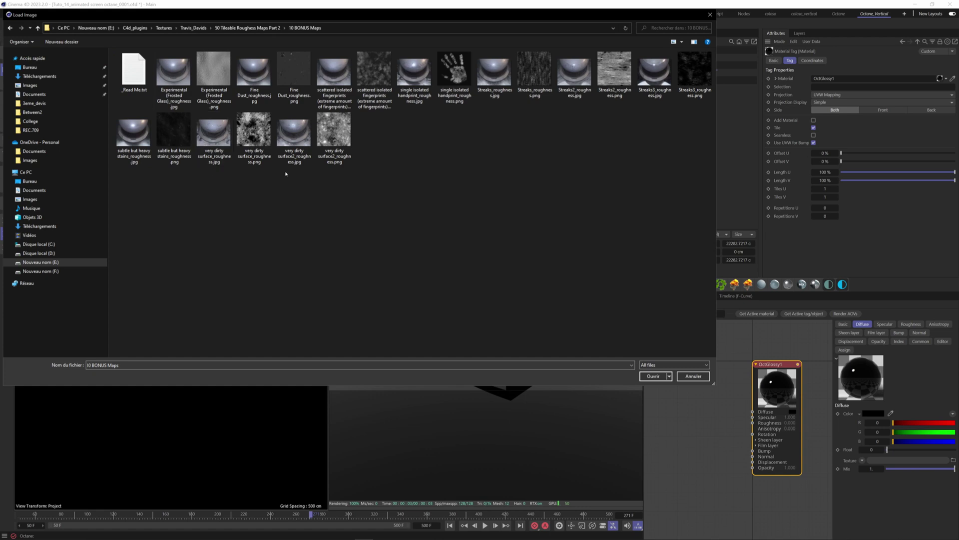
{"action": "double_click", "coordinate": [331, 130]}
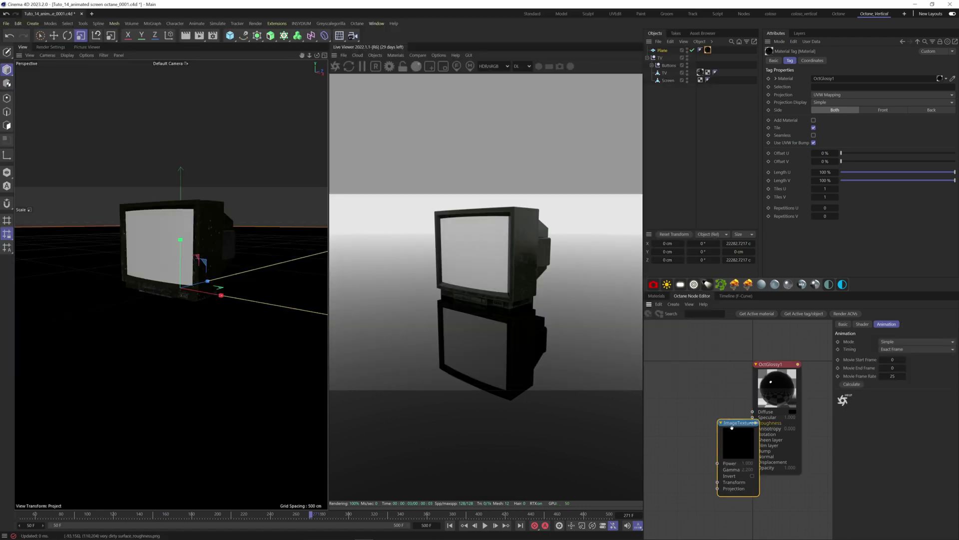
{"action": "left_click_drag", "start_coordinate": [735, 424], "coordinate": [687, 374]}
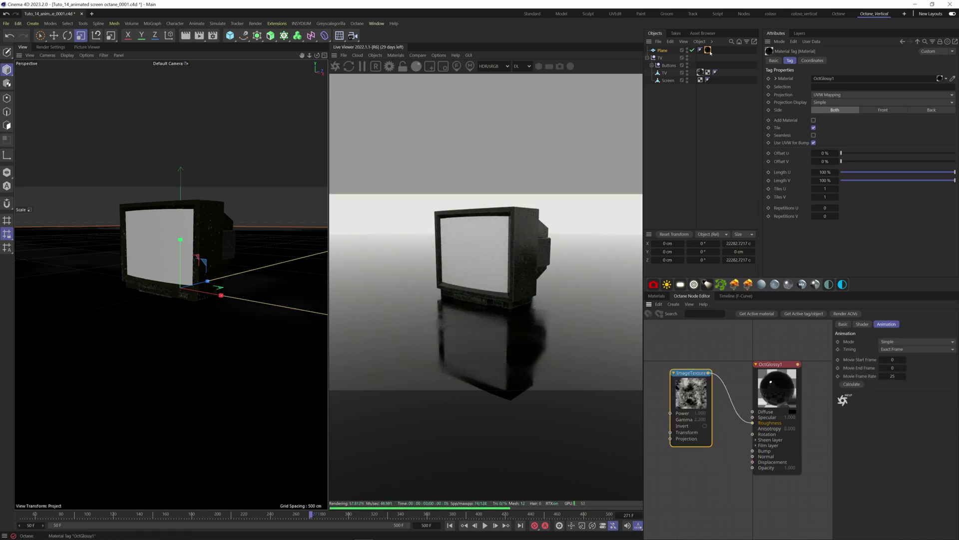
Step: Set the floor material's projection to Cubic and its Length U and Length V to 150%
{"action": "left_click", "coordinate": [828, 95]}
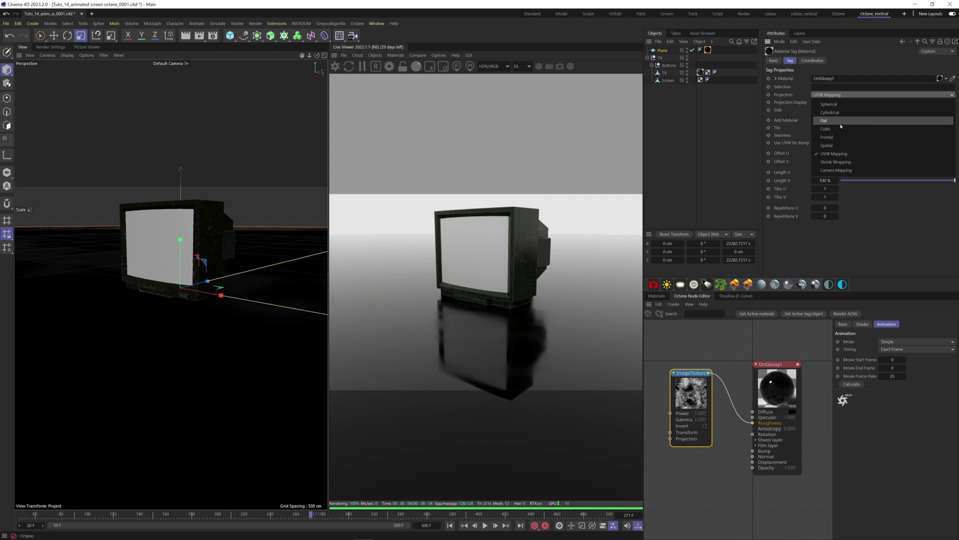
{"action": "left_click", "coordinate": [823, 129]}
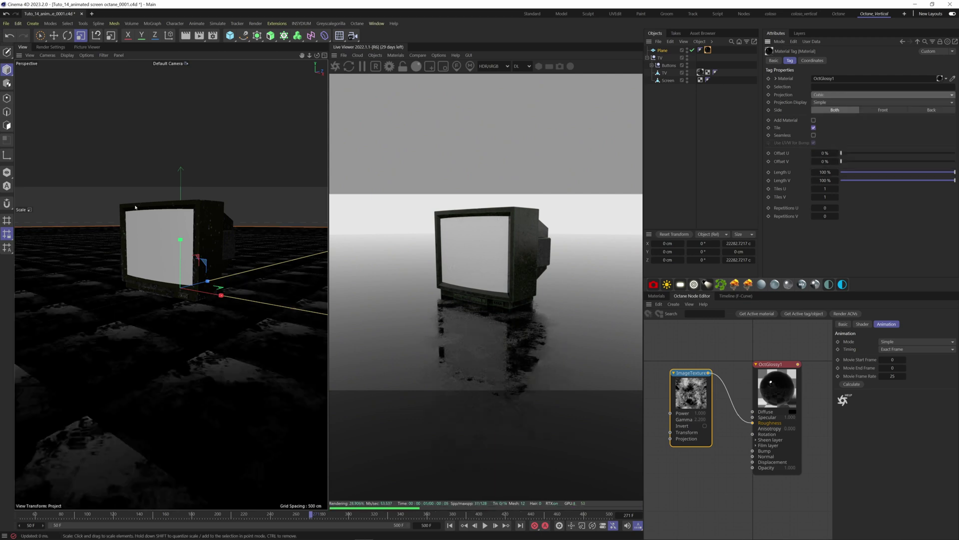
{"action": "left_click", "coordinate": [825, 172]}
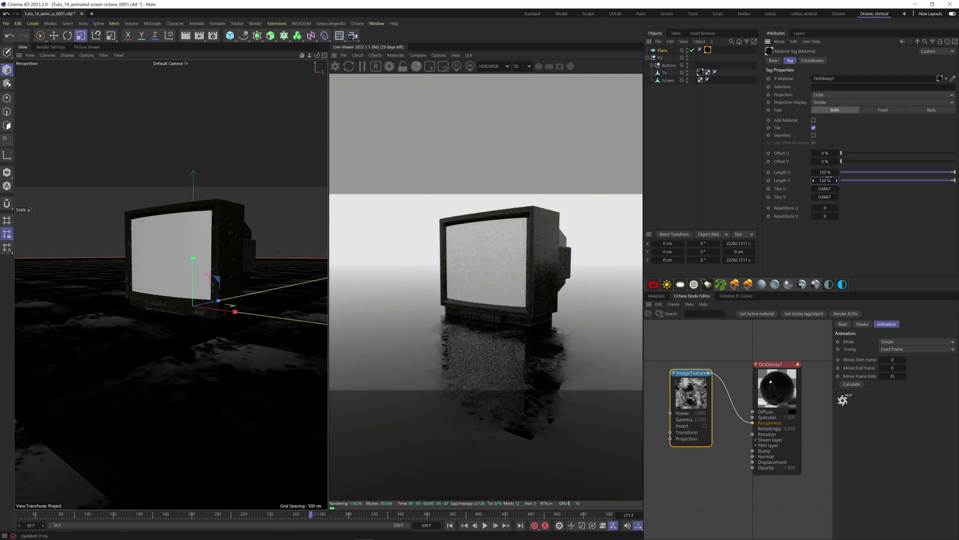
{"action": "type", "text": "150"}
{"action": "key", "text": "Return"}
Step: Add an Octane sky environment to the scene
{"action": "left_click", "coordinate": [843, 284]}
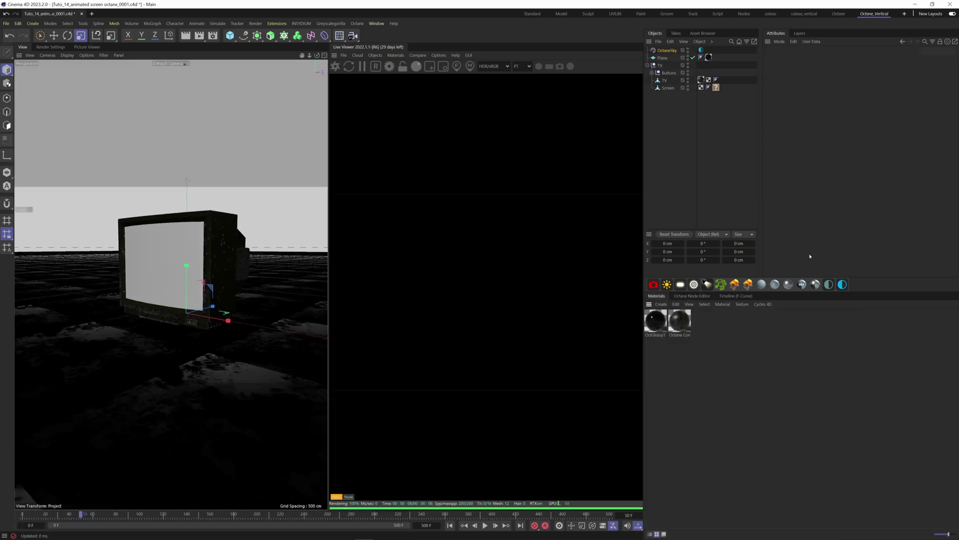
Step: Create an Octane diffuse material with blackbody emission and assign it to the TV's Screen object
{"action": "double_click", "coordinate": [754, 344]}
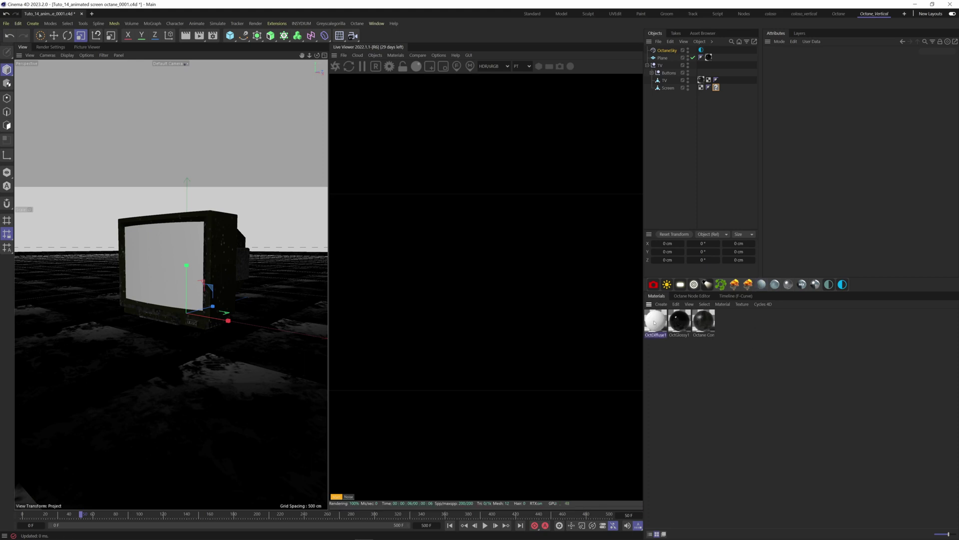
{"action": "left_click", "coordinate": [654, 321]}
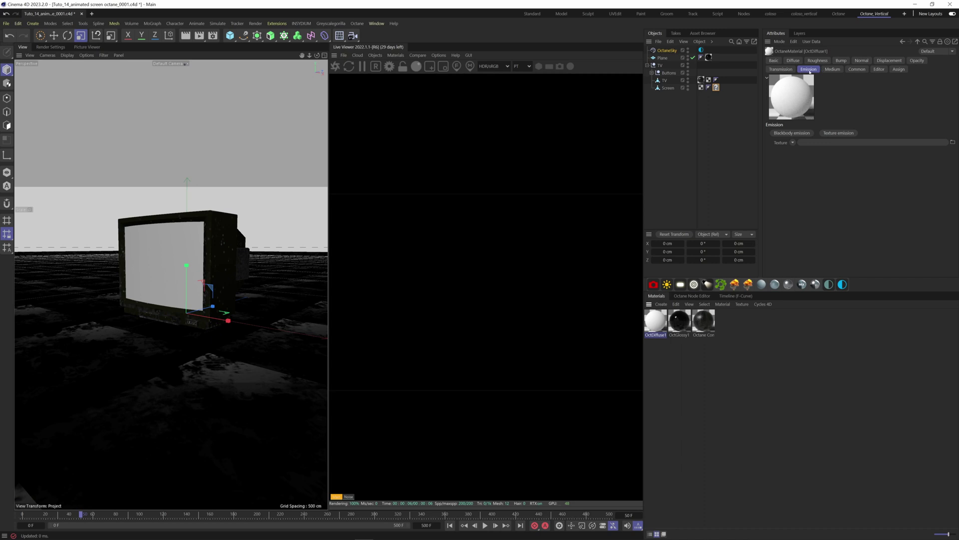
{"action": "left_click", "coordinate": [792, 133]}
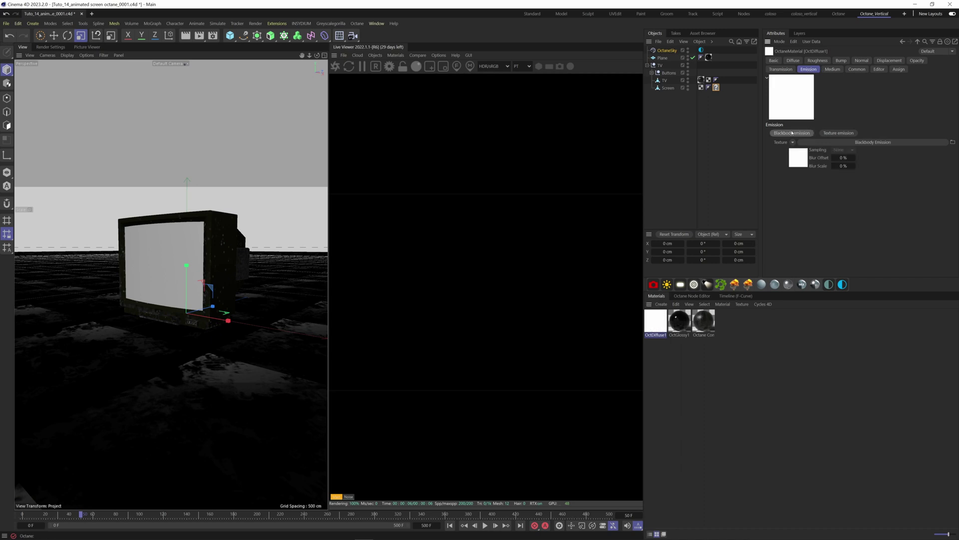
{"action": "left_click", "coordinate": [740, 431]}
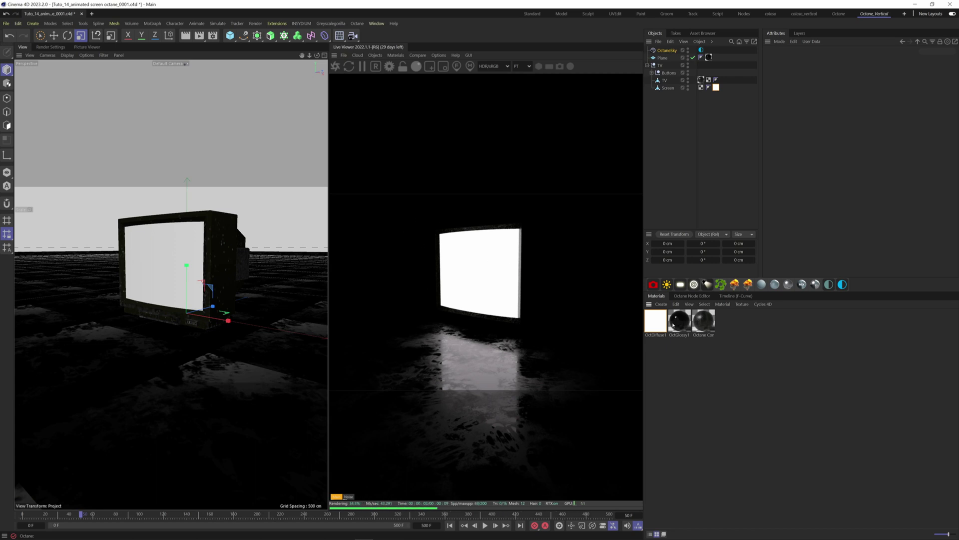
Step: Feed an image texture loaded with the first frame of the Final_video image sequence into the screen material's blackbody emission Texture input
{"action": "left_click", "coordinate": [662, 320]}
{"action": "left_click", "coordinate": [693, 295]}
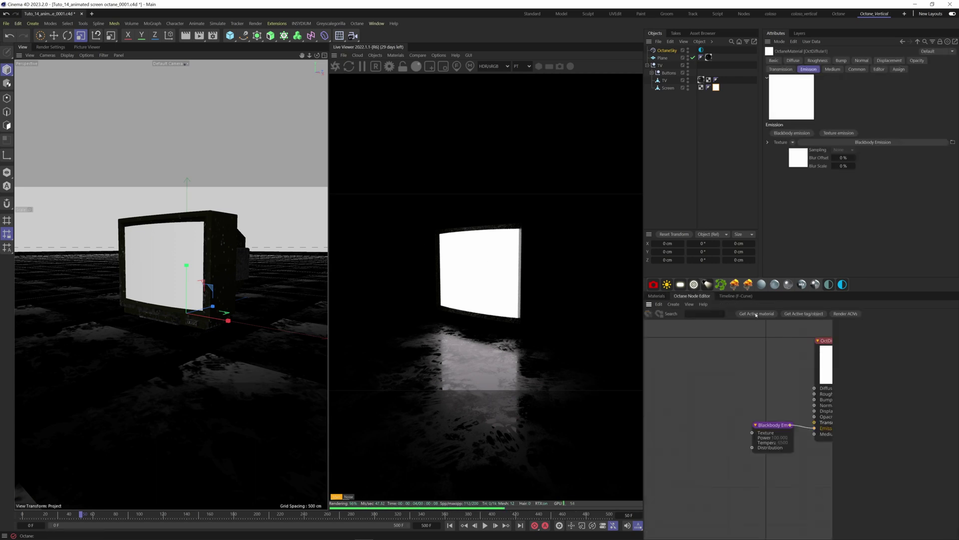
{"action": "left_click", "coordinate": [756, 313]}
{"action": "left_click", "coordinate": [751, 483]}
{"action": "middle_click_drag", "start_coordinate": [752, 438], "coordinate": [767, 378]}
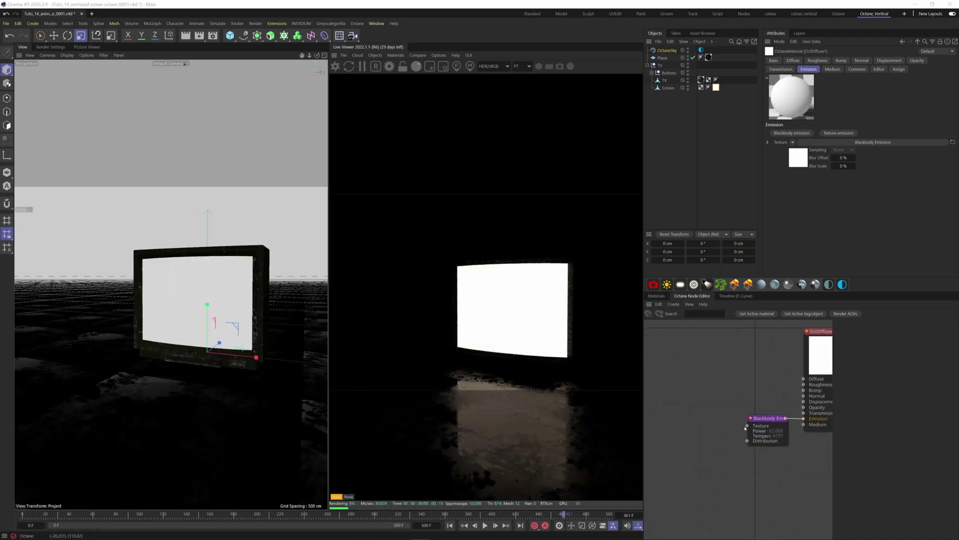
{"action": "left_click_drag", "start_coordinate": [747, 425], "coordinate": [722, 416]}
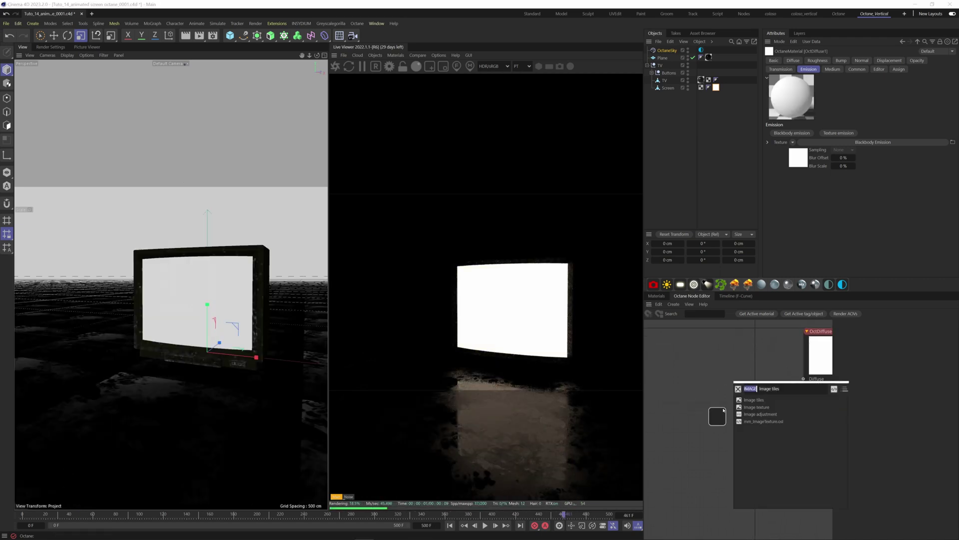
{"action": "left_click", "coordinate": [753, 409]}
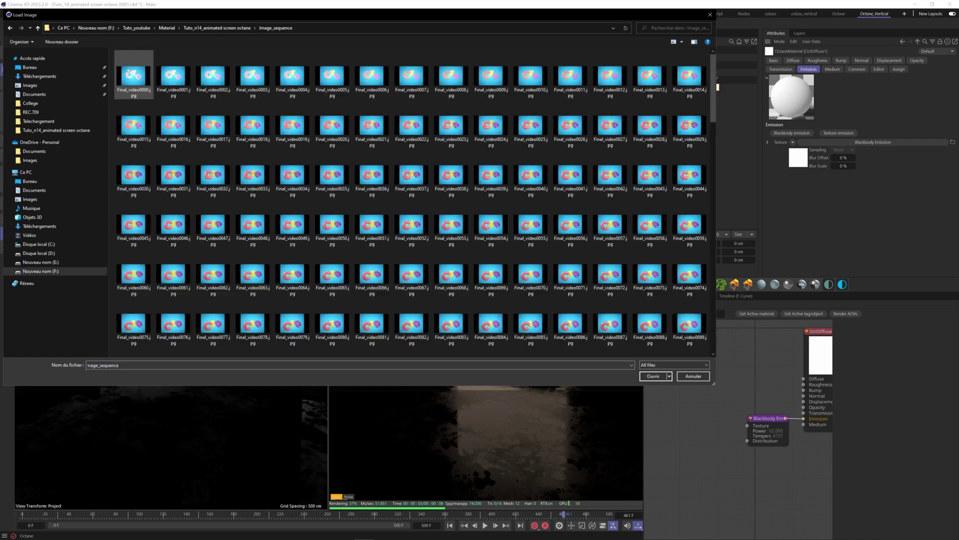
{"action": "double_click", "coordinate": [127, 72]}
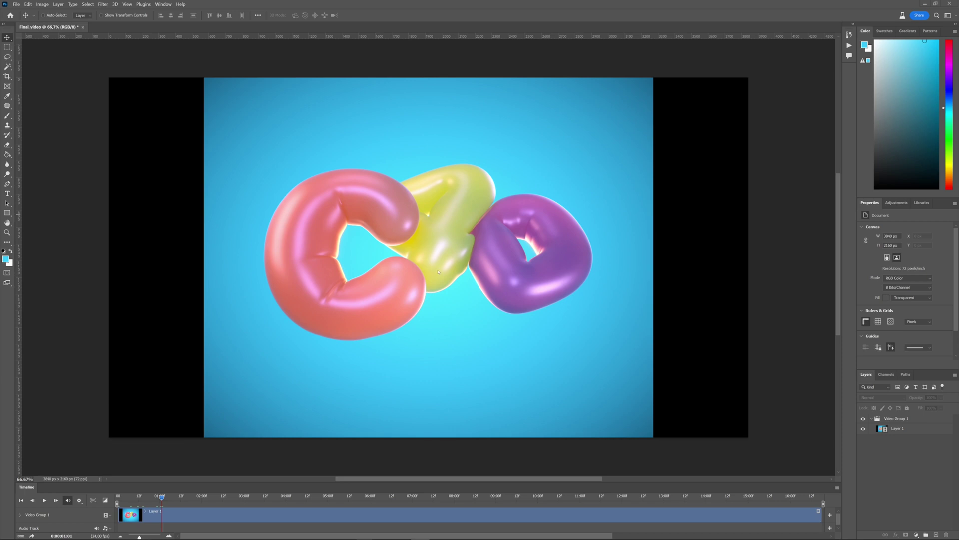
Step: In Photoshop, render all frames of Final_video as a 3840 x 2160 JPEG Photoshop Image Sequence at 24 fps
{"action": "left_click", "coordinate": [580, 269]}
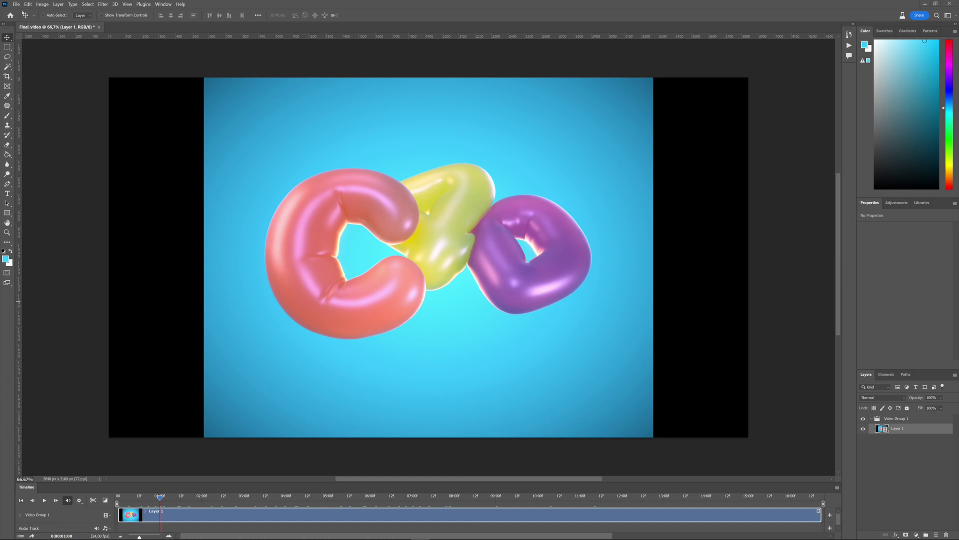
{"action": "left_click", "coordinate": [17, 5]}
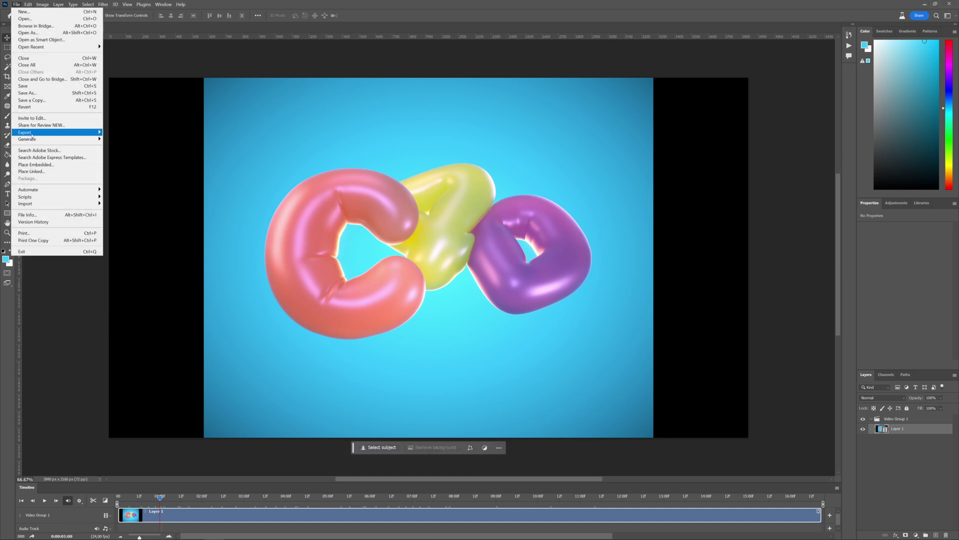
{"action": "mouse_move", "coordinate": [31, 134]}
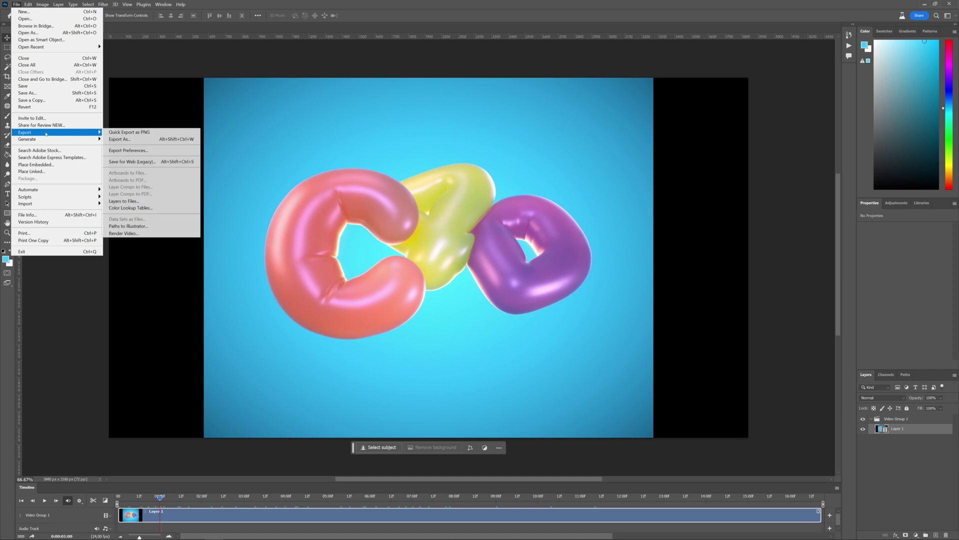
{"action": "left_click", "coordinate": [125, 233]}
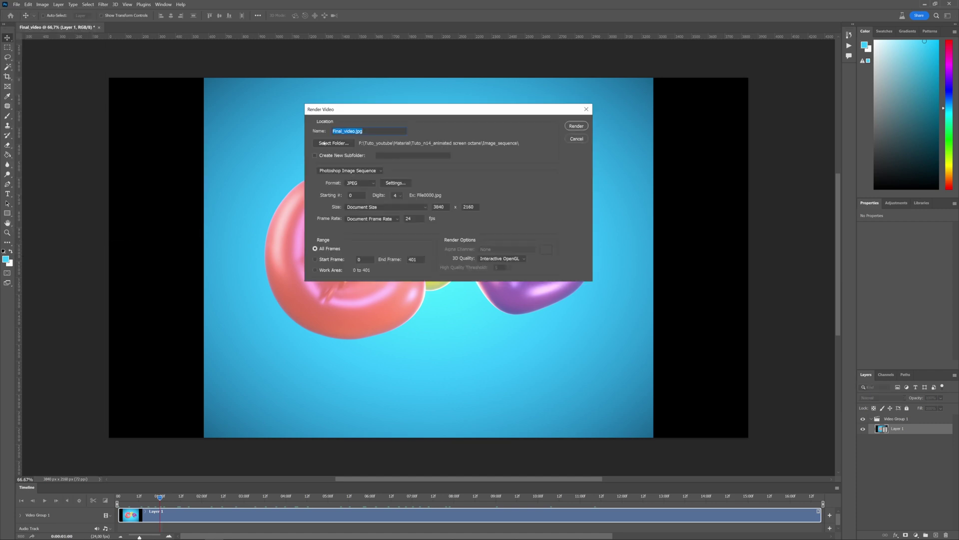
{"action": "left_click", "coordinate": [334, 170]}
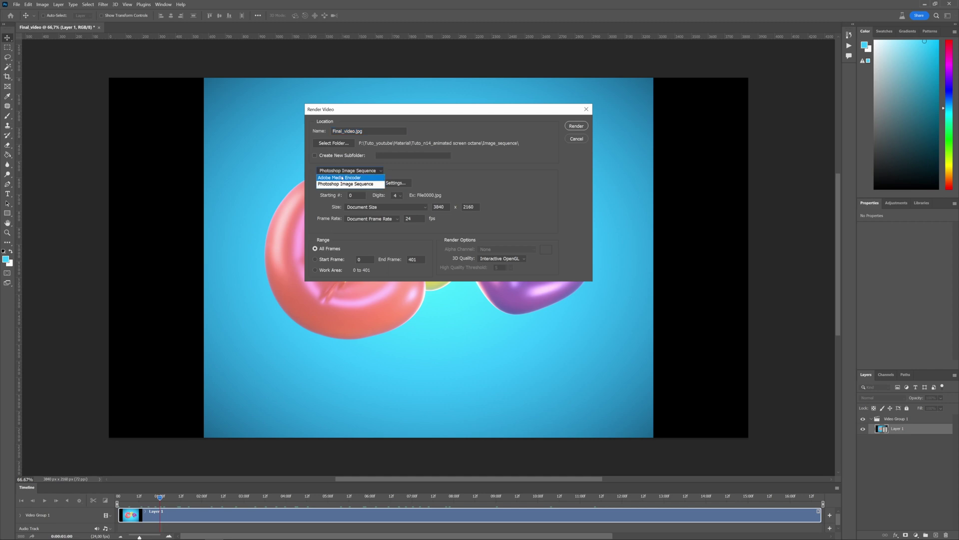
{"action": "left_click", "coordinate": [340, 177]}
{"action": "left_click", "coordinate": [334, 171]}
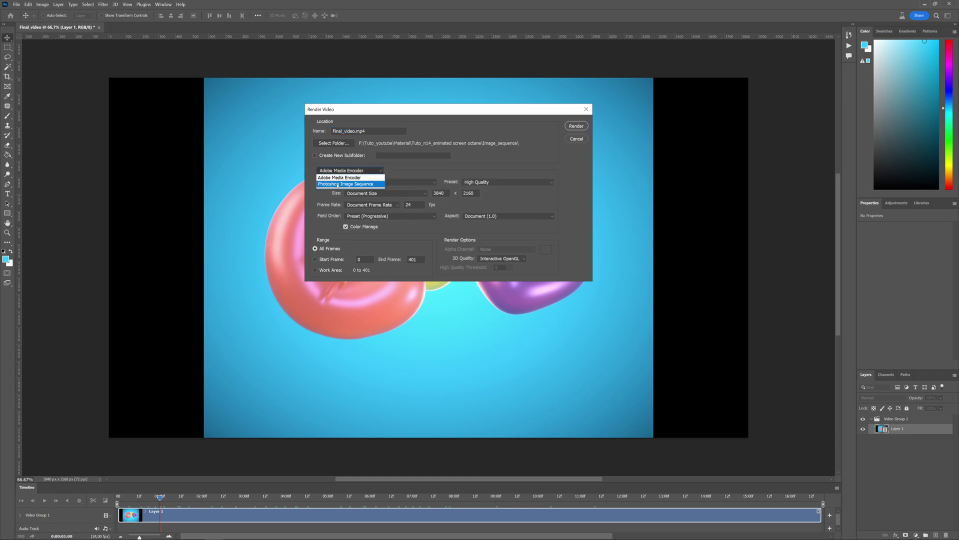
{"action": "left_click", "coordinate": [338, 184]}
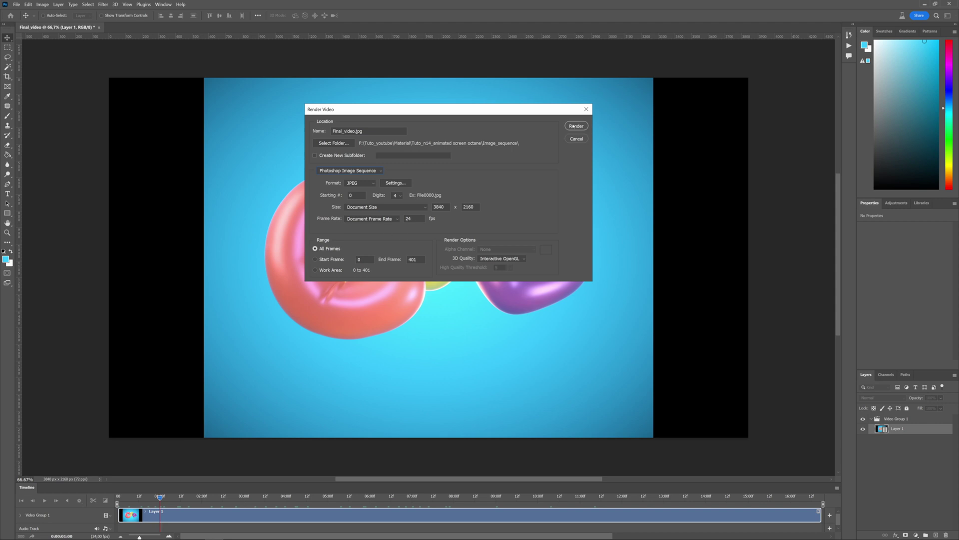
{"action": "left_click", "coordinate": [575, 126]}
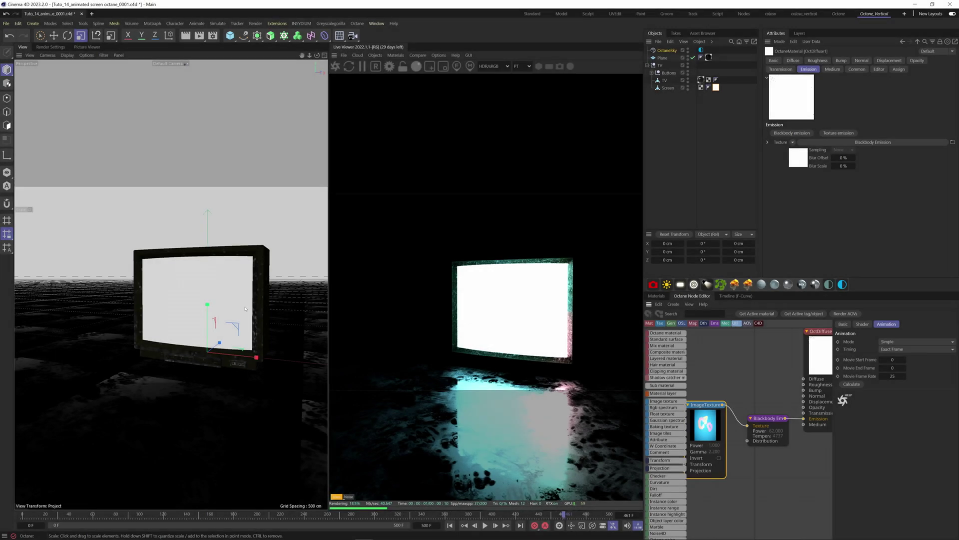
Step: In Cinema 4D, add a UV transform scaled to about 0.64 to the screen's image texture and lower the blackbody power to about 0.39
{"action": "left_click_drag", "start_coordinate": [216, 346], "coordinate": [210, 356], "text": "alt"}
{"action": "middle_click_drag", "start_coordinate": [210, 356], "coordinate": [202, 331], "text": "alt"}
{"action": "middle_click_drag", "start_coordinate": [727, 374], "coordinate": [793, 367]}
{"action": "left_click_drag", "start_coordinate": [768, 458], "coordinate": [744, 453]}
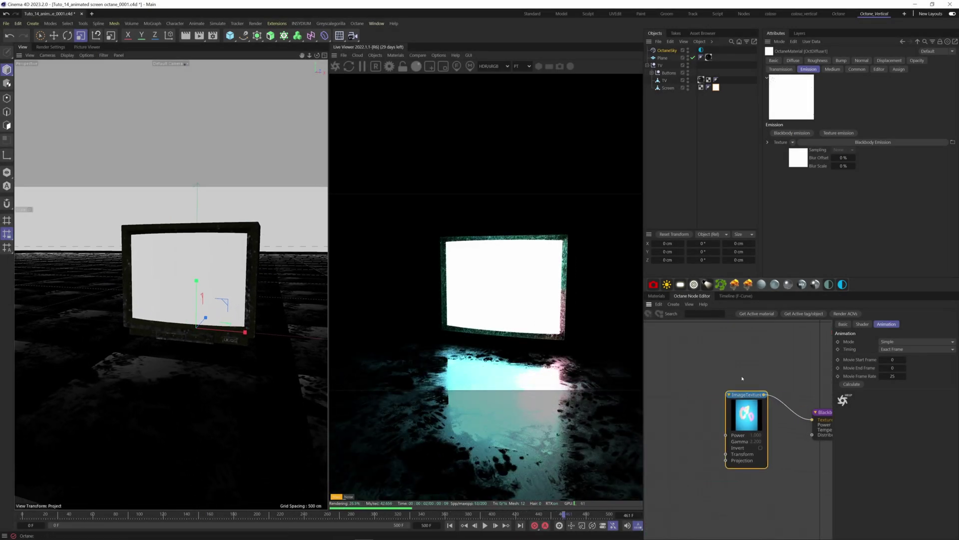
{"action": "left_click", "coordinate": [863, 324]}
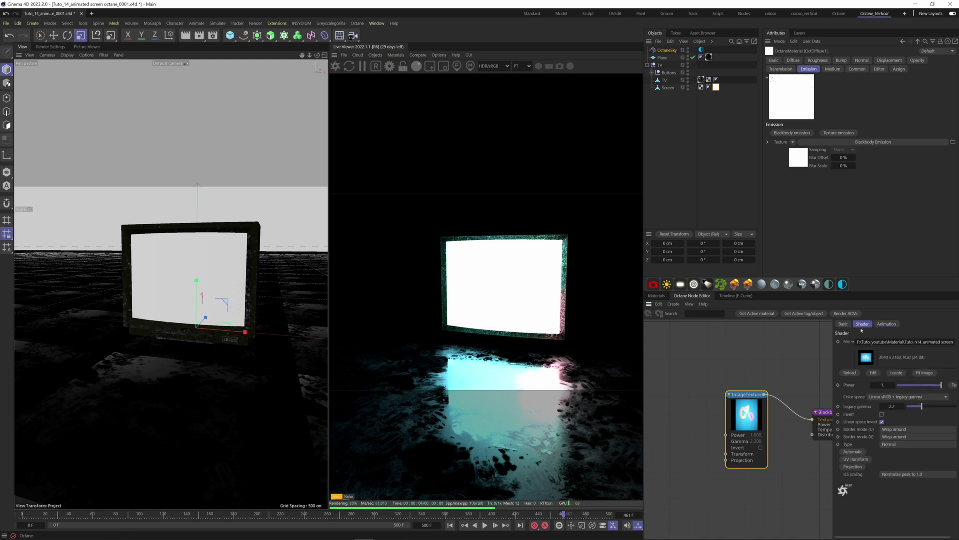
{"action": "left_click", "coordinate": [946, 459]}
{"action": "left_click_drag", "start_coordinate": [700, 453], "coordinate": [692, 438]}
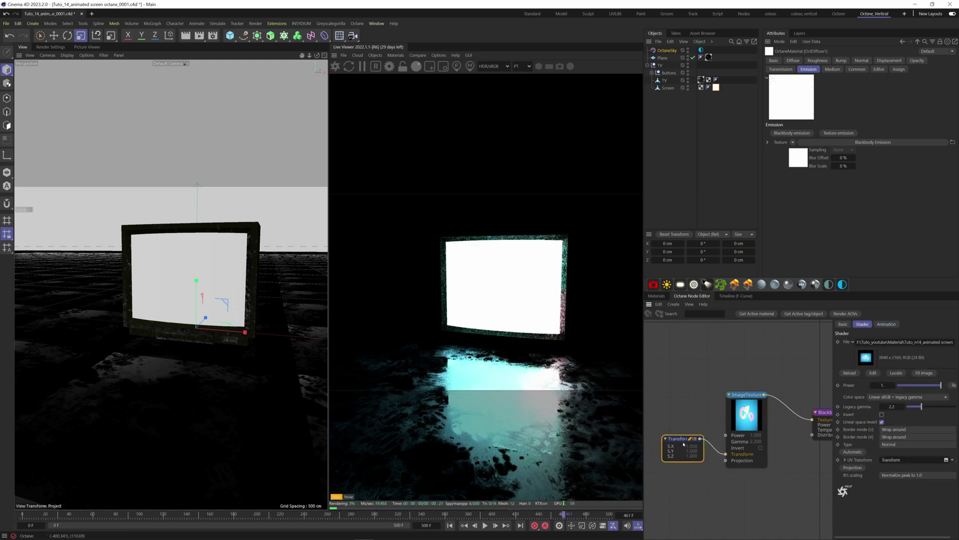
{"action": "left_click_drag", "start_coordinate": [937, 412], "coordinate": [933, 390]}
{"action": "left_click", "coordinate": [823, 412]}
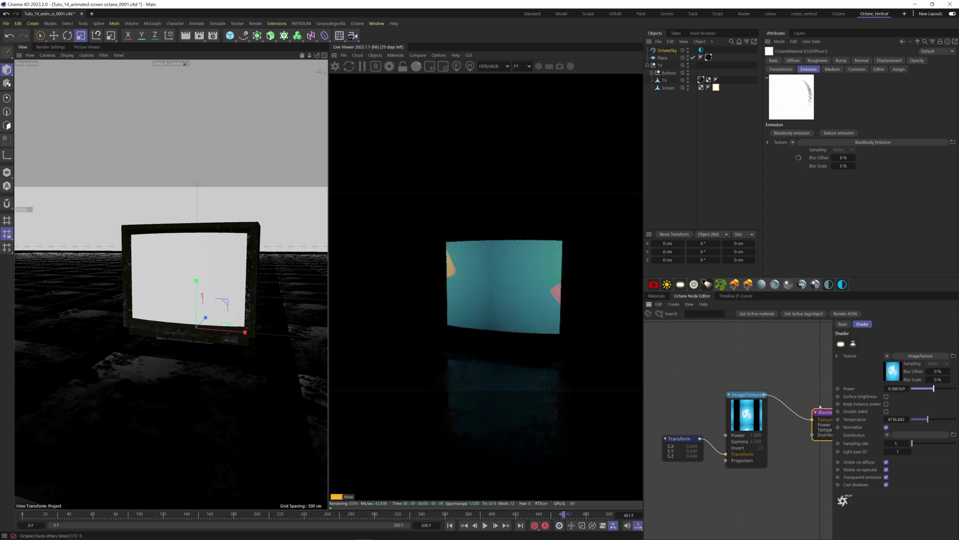
Step: Fit the image to the screen with R.Z 90, unlocked aspect ratio, S.X about 0.46, S.Y about 0.29 and T.Y about -0.28
{"action": "left_click", "coordinate": [692, 439]}
{"action": "middle_click_drag", "start_coordinate": [794, 400], "coordinate": [833, 382]}
{"action": "mouse_move", "coordinate": [918, 443]}
{"action": "left_mouse_down"}
{"action": "mouse_move", "coordinate": [907, 452]}
{"action": "mouse_move", "coordinate": [923, 443]}
{"action": "mouse_move", "coordinate": [930, 412]}
{"action": "mouse_move", "coordinate": [922, 443]}
{"action": "mouse_move", "coordinate": [909, 451]}
{"action": "left_mouse_up"}
{"action": "double_click", "coordinate": [868, 392]}
{"action": "type", "text": "90"}
{"action": "key", "text": "Return"}
{"action": "left_click", "coordinate": [883, 404]}
{"action": "left_click_drag", "start_coordinate": [932, 420], "coordinate": [927, 420]}
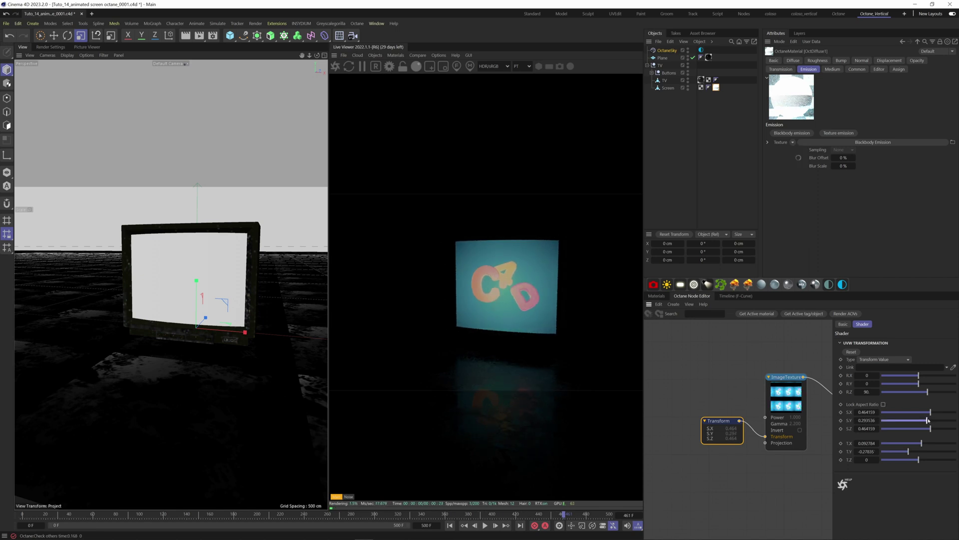
Step: Enable Surface brightness on the screen's blackbody emission and set its power to 1
{"action": "middle_click_drag", "start_coordinate": [804, 385], "coordinate": [729, 385]}
{"action": "left_click", "coordinate": [800, 394]}
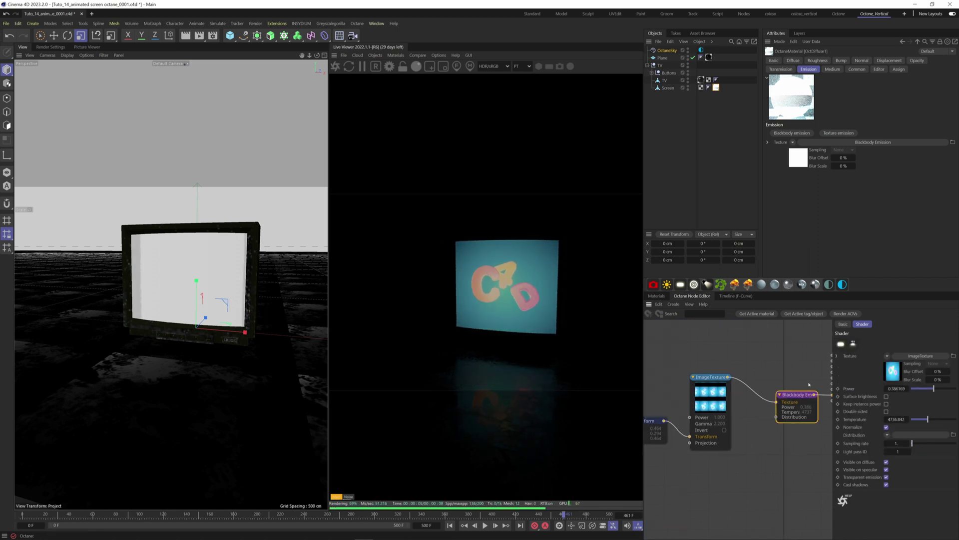
{"action": "left_click_drag", "start_coordinate": [931, 388], "coordinate": [934, 388]}
{"action": "type", "text": "1"}
{"action": "key", "text": "Return"}
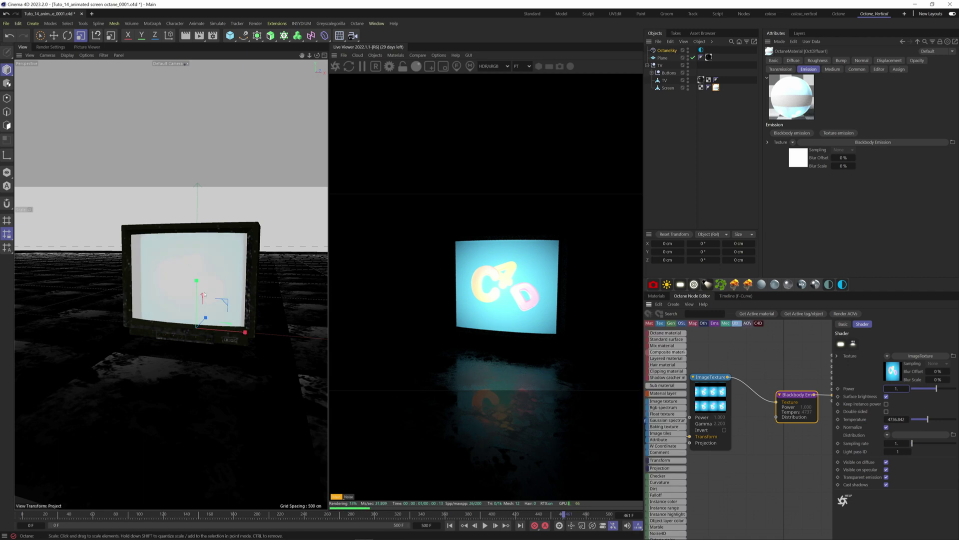
{"action": "mouse_move", "coordinate": [175, 289]}
{"action": "left_mouse_down", "text": "alt"}
{"action": "mouse_move", "coordinate": [131, 295]}
{"action": "mouse_move", "coordinate": [176, 299]}
{"action": "mouse_move", "coordinate": [149, 285]}
{"action": "mouse_move", "coordinate": [170, 280]}
{"action": "left_mouse_up", "text": "alt"}
Step: Set the screen image texture's animation to end at movie frame 300 with a movie frame rate of 24
{"action": "left_click", "coordinate": [711, 376]}
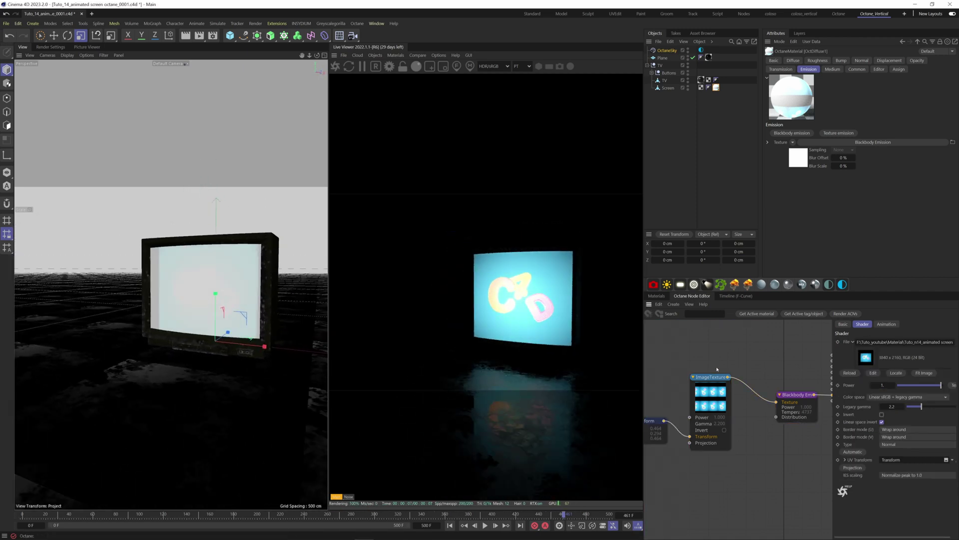
{"action": "left_click", "coordinate": [888, 323]}
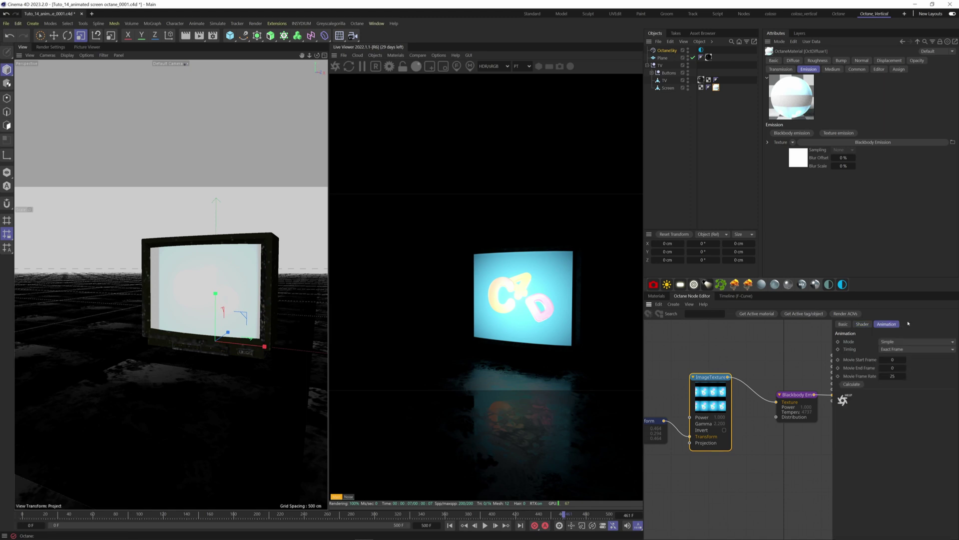
{"action": "type", "text": "300"}
{"action": "key", "text": "Return"}
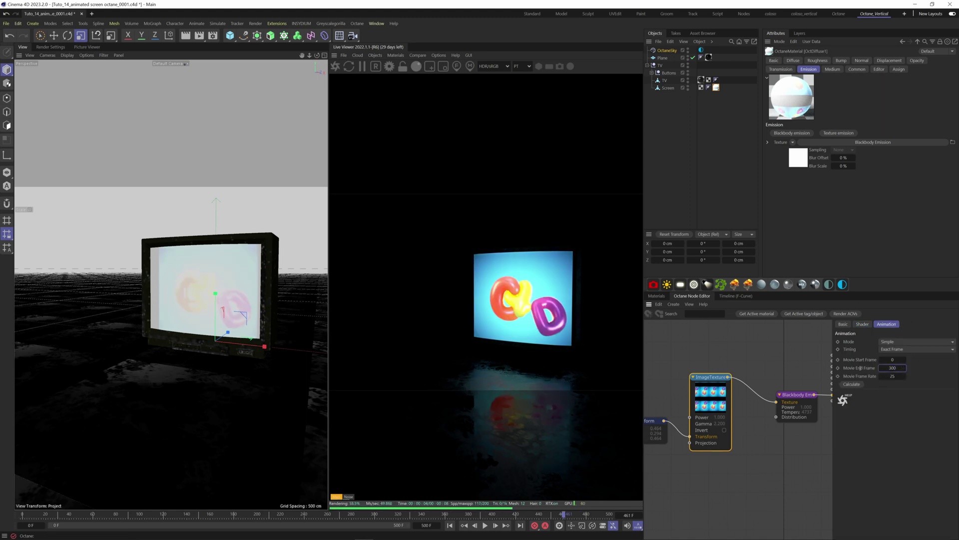
{"action": "key", "text": "Tab"}
{"action": "type", "text": "24"}
{"action": "key", "text": "Return"}
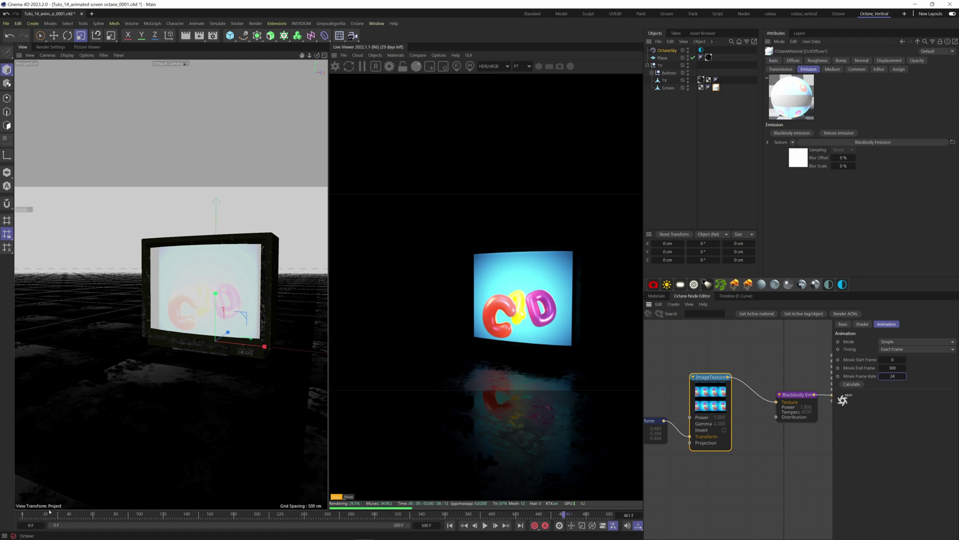
Step: Play the animation from the first frame and check the image sequence on the TV screen at different frames
{"action": "left_click_drag", "start_coordinate": [56, 514], "coordinate": [27, 518]}
{"action": "left_click", "coordinate": [27, 517]}
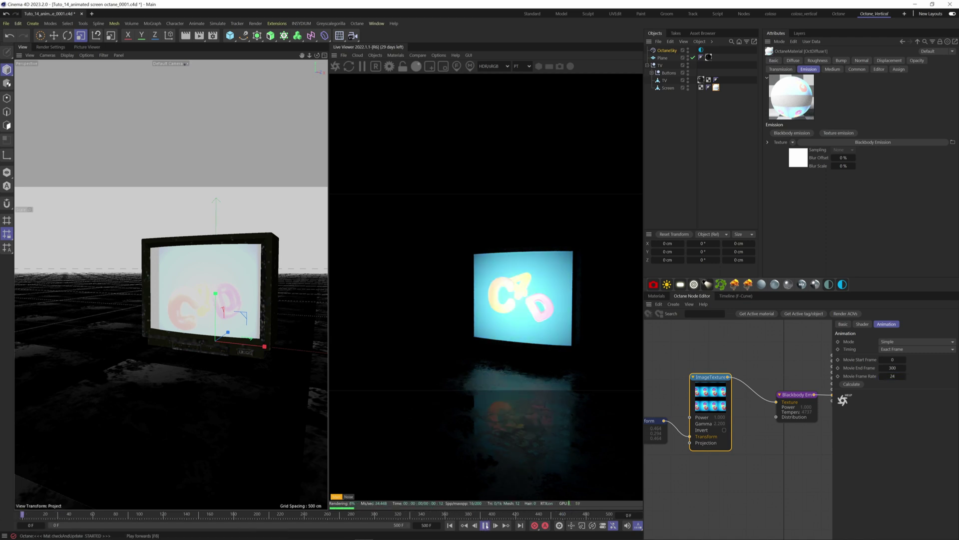
{"action": "left_click", "coordinate": [484, 524]}
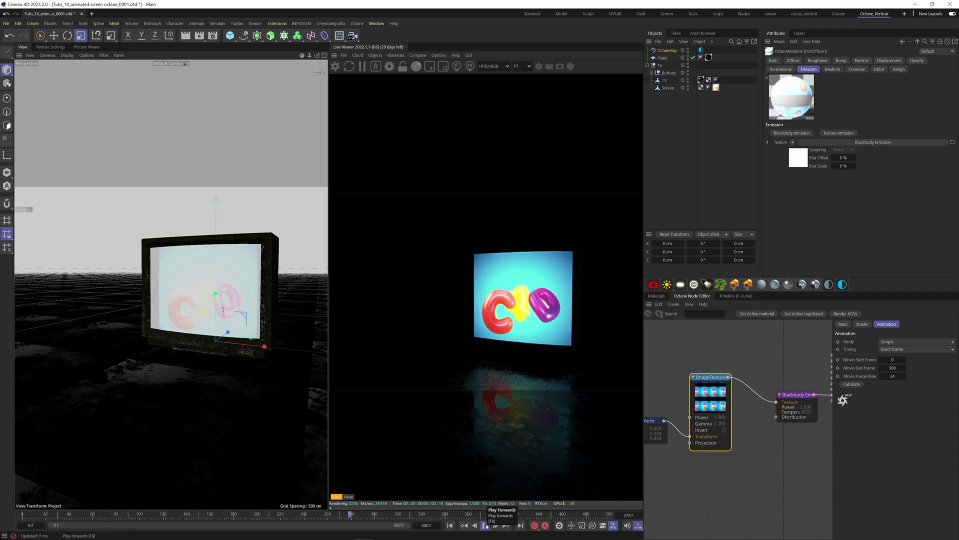
{"action": "left_click", "coordinate": [484, 525]}
{"action": "left_click", "coordinate": [367, 515]}
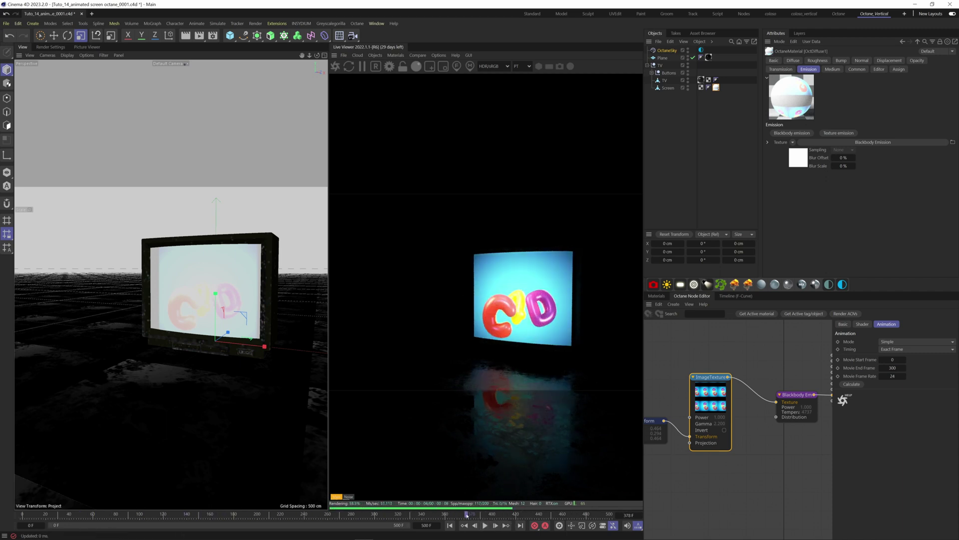
Step: Set the timeline's preview end frame to 300 and play the animation
{"action": "double_click", "coordinate": [424, 525]}
{"action": "type", "text": "300"}
{"action": "key", "text": "Return"}
{"action": "left_click", "coordinate": [484, 525]}
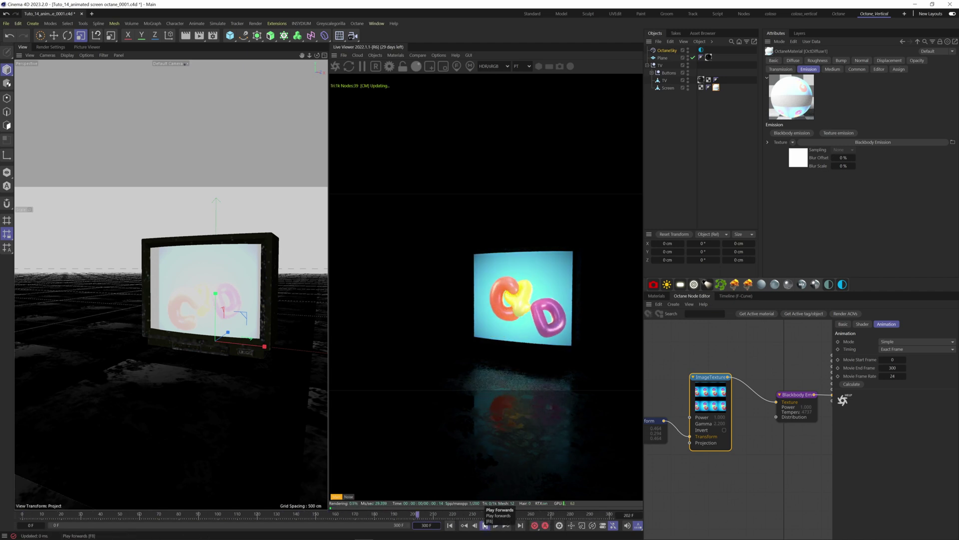
Step: Raise the screen material's blackbody temperature to about 5746 and its power to about 1491 to test the lighting
{"action": "left_click", "coordinate": [795, 400]}
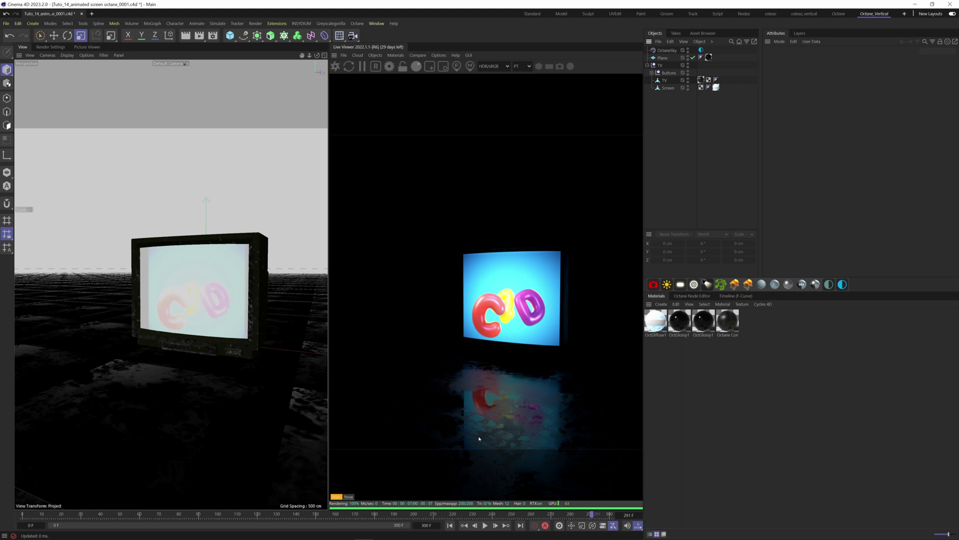
{"action": "left_click", "coordinate": [656, 321]}
{"action": "left_click", "coordinate": [692, 296]}
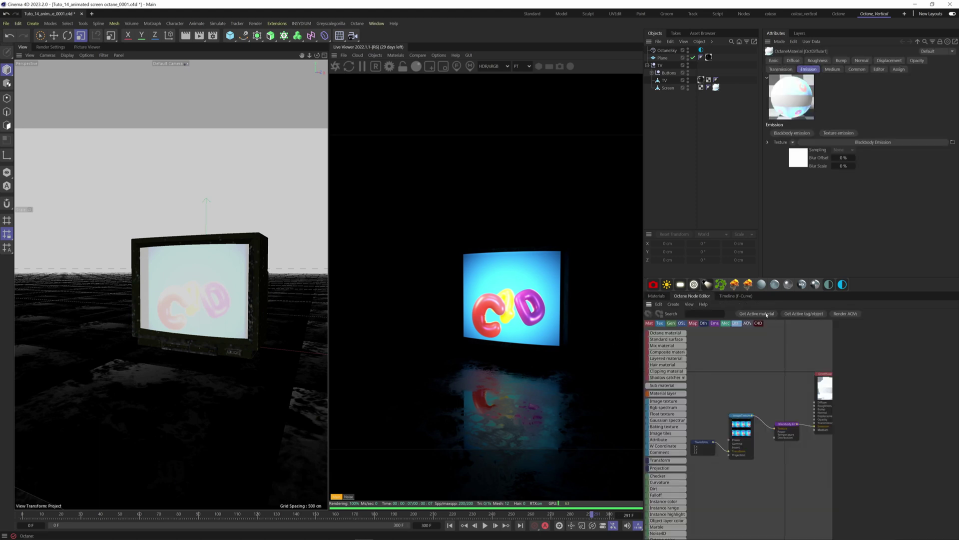
{"action": "scroll", "coordinate": [738, 439], "scroll_direction": "up", "scroll_amount": 3}
{"action": "middle_click_drag", "start_coordinate": [756, 412], "coordinate": [710, 403]}
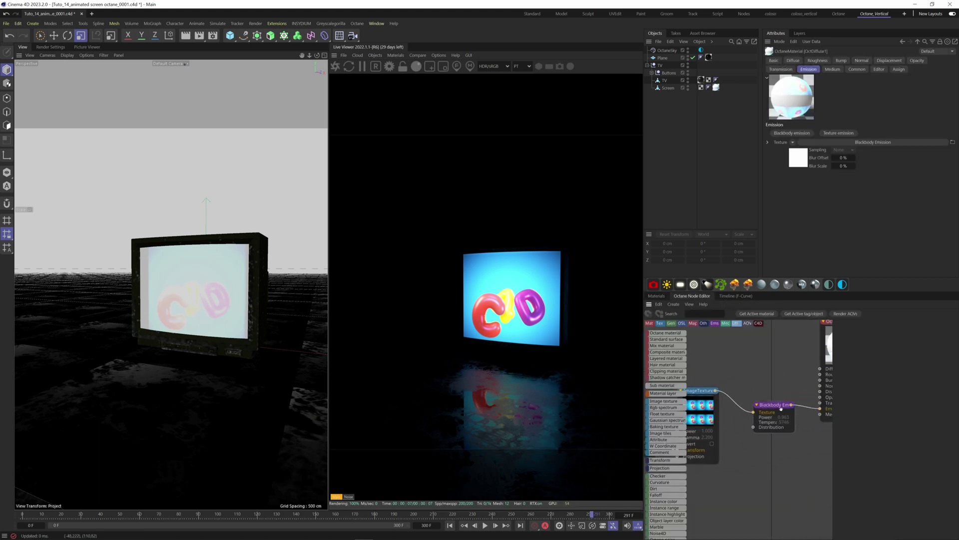
{"action": "left_click", "coordinate": [779, 406]}
{"action": "left_click_drag", "start_coordinate": [937, 389], "coordinate": [957, 391]}
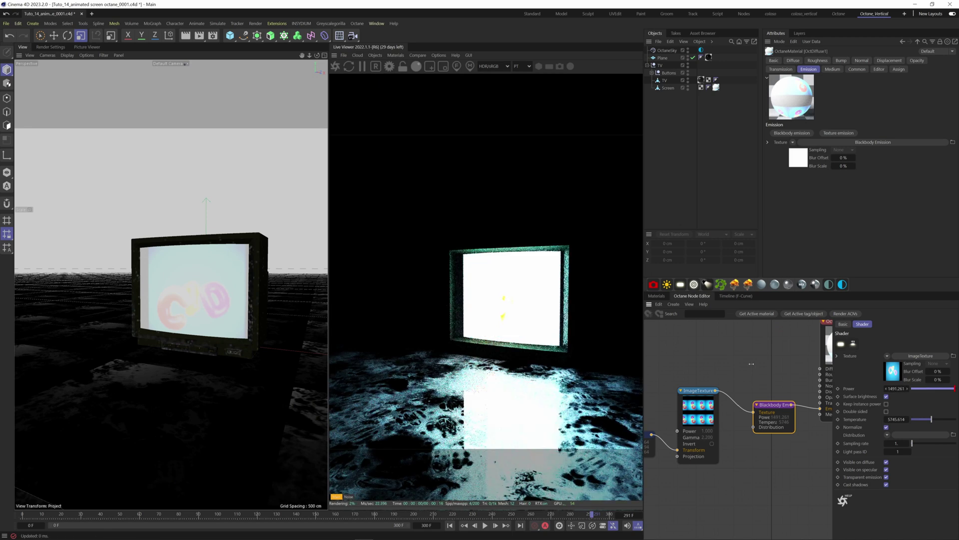
Step: Set the screen material's blackbody emission power to 1
{"action": "double_click", "coordinate": [903, 389]}
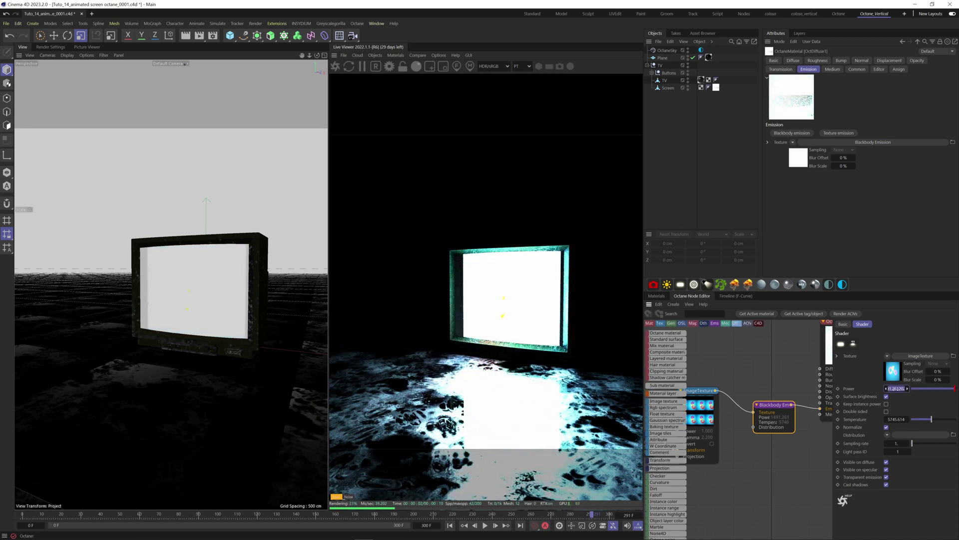
{"action": "type", "text": "1"}
{"action": "key", "text": "Return"}
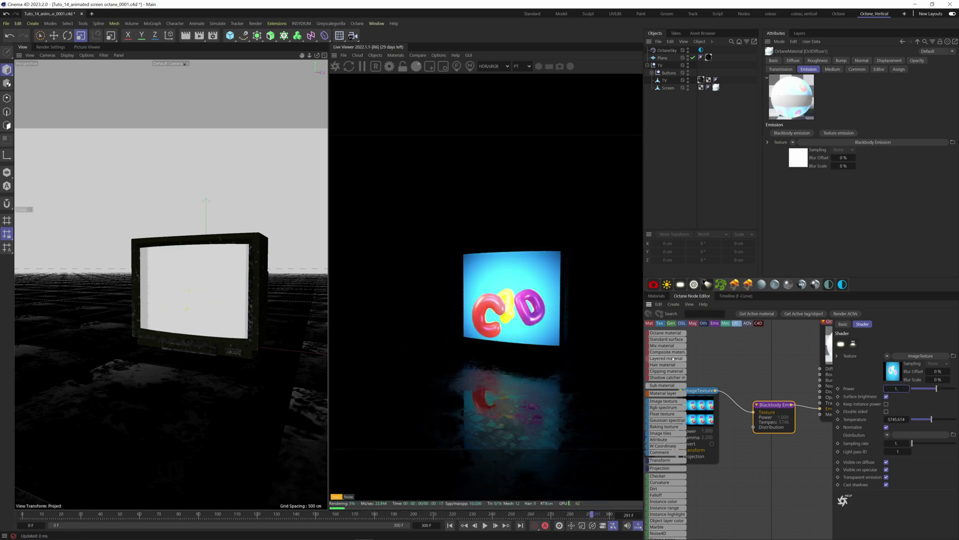
Step: Duplicate the Screen object and its emissive diffuse material, and assign the duplicated material to the object copy
{"action": "left_click", "coordinate": [668, 88]}
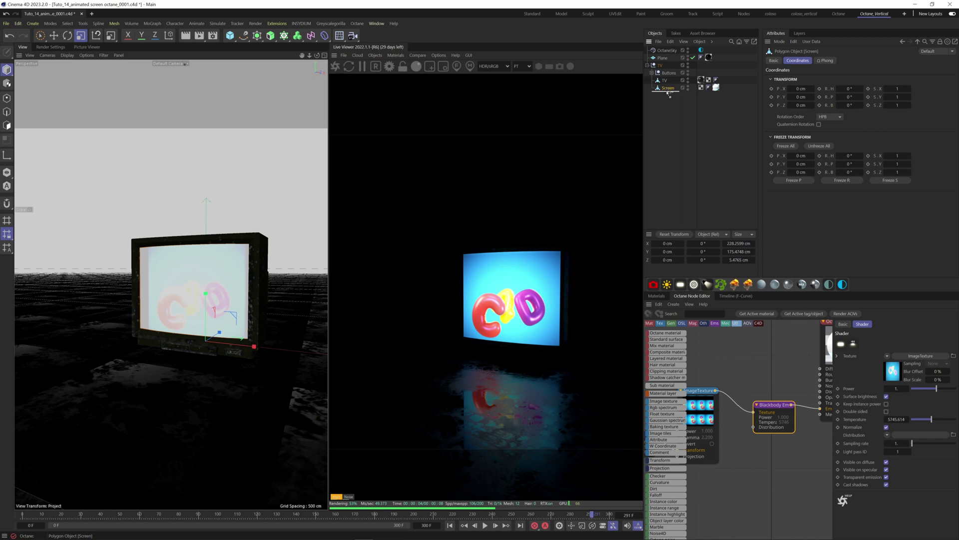
{"action": "left_click_drag", "start_coordinate": [669, 92], "coordinate": [669, 93], "text": "ctrl"}
{"action": "left_click", "coordinate": [656, 296]}
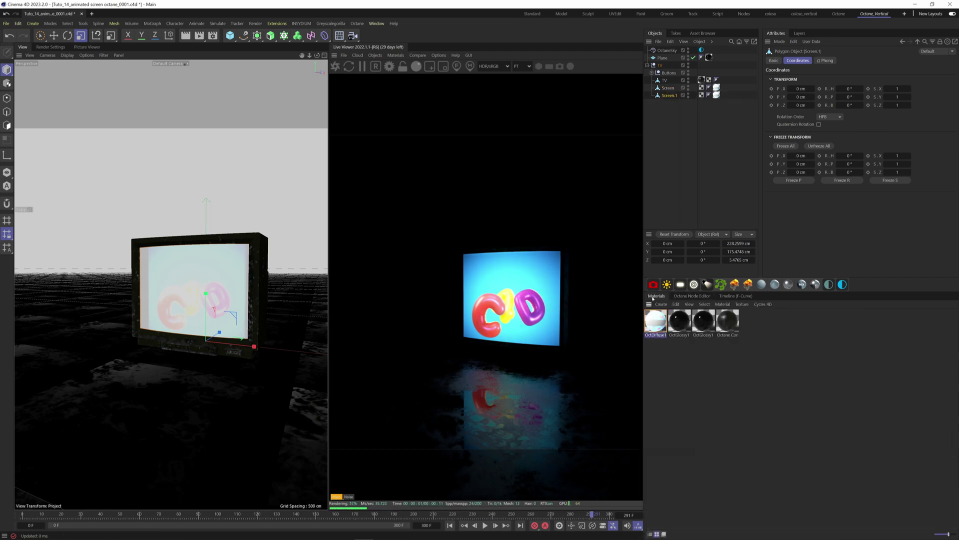
{"action": "left_click", "coordinate": [656, 321]}
{"action": "left_click_drag", "start_coordinate": [654, 321], "coordinate": [654, 324], "text": "ctrl"}
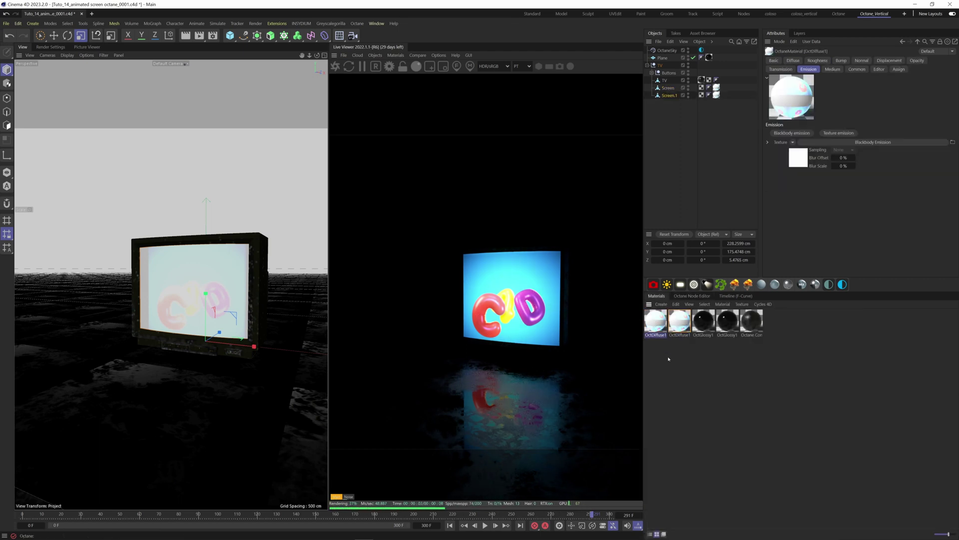
{"action": "left_click", "coordinate": [668, 359]}
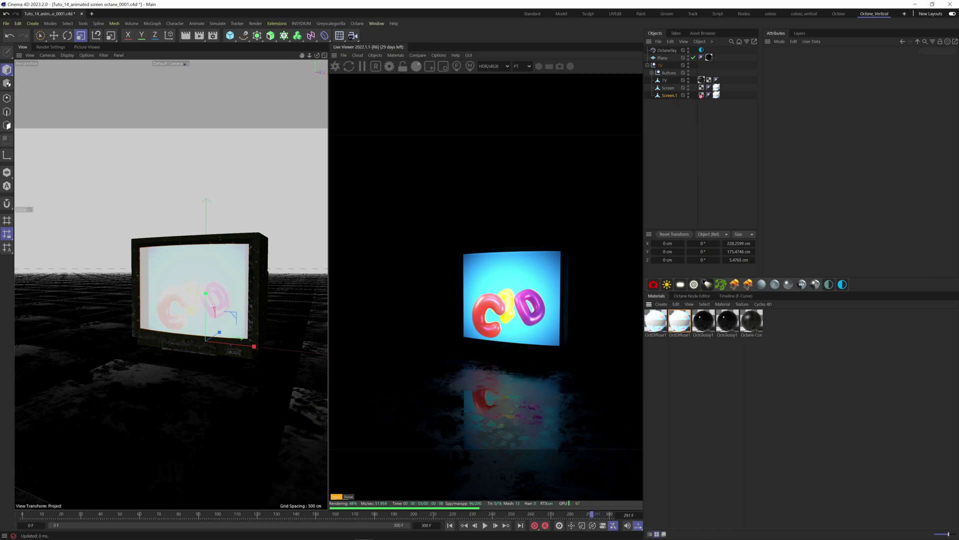
{"action": "left_click_drag", "start_coordinate": [717, 96], "coordinate": [717, 95]}
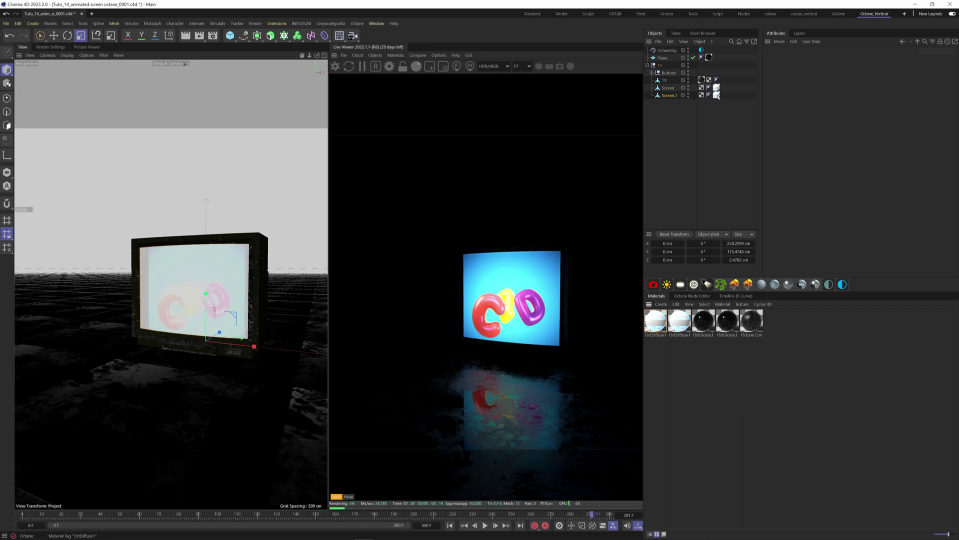
{"action": "left_click_drag", "start_coordinate": [656, 321], "coordinate": [676, 105]}
Step: Add an Octane Object tag to the duplicated Screen object and turn off its Camera visibility
{"action": "left_click", "coordinate": [670, 95]}
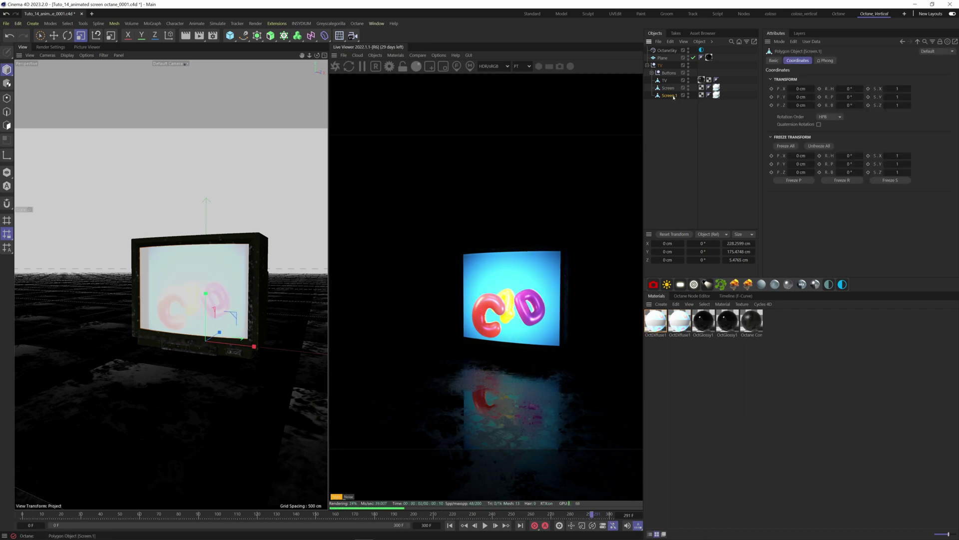
{"action": "right_click", "coordinate": [672, 95]}
{"action": "mouse_move", "coordinate": [719, 158]}
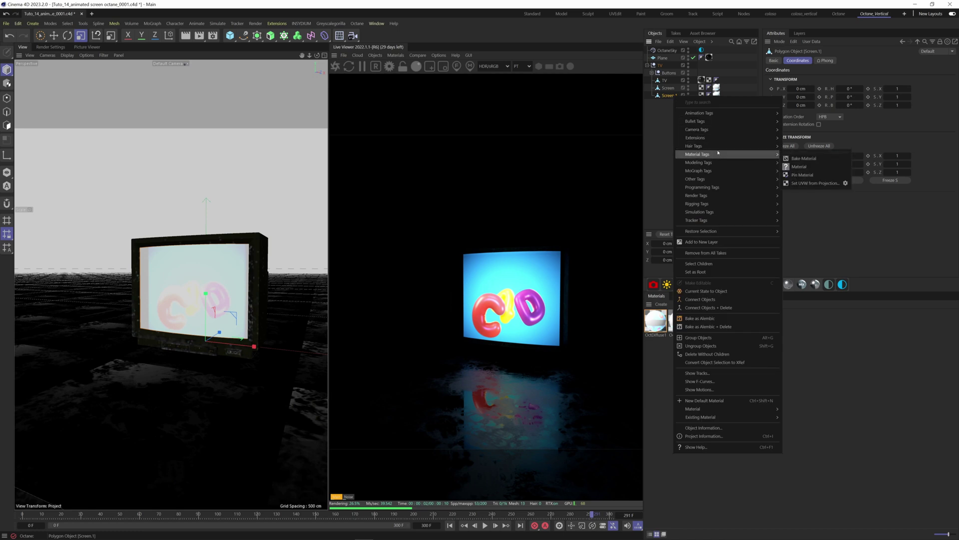
{"action": "mouse_move", "coordinate": [701, 139]}
{"action": "mouse_move", "coordinate": [798, 140]}
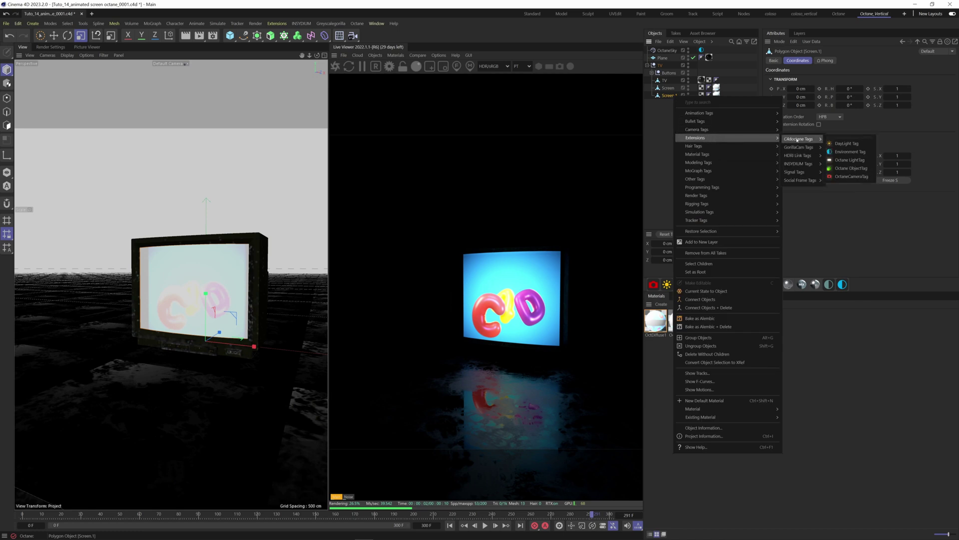
{"action": "left_click", "coordinate": [851, 169]}
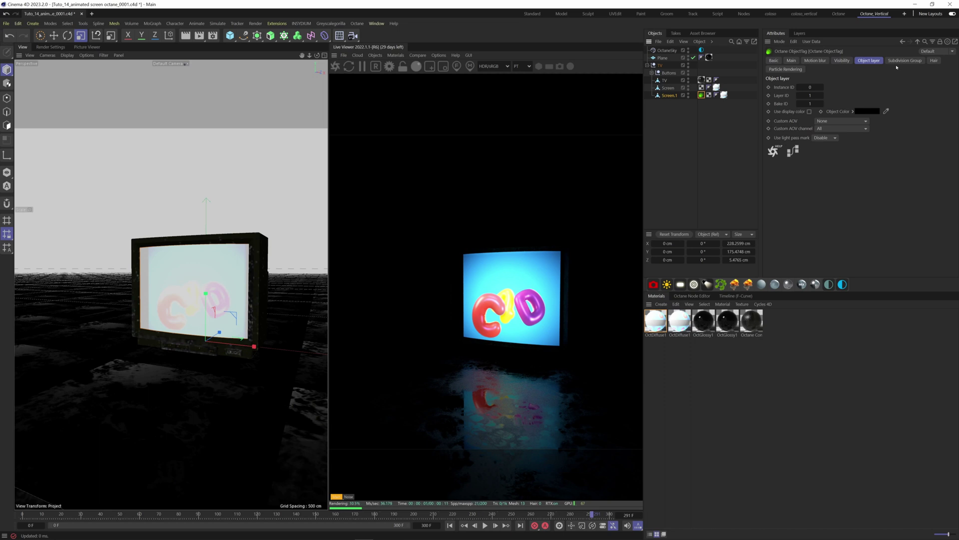
{"action": "left_click", "coordinate": [842, 60]}
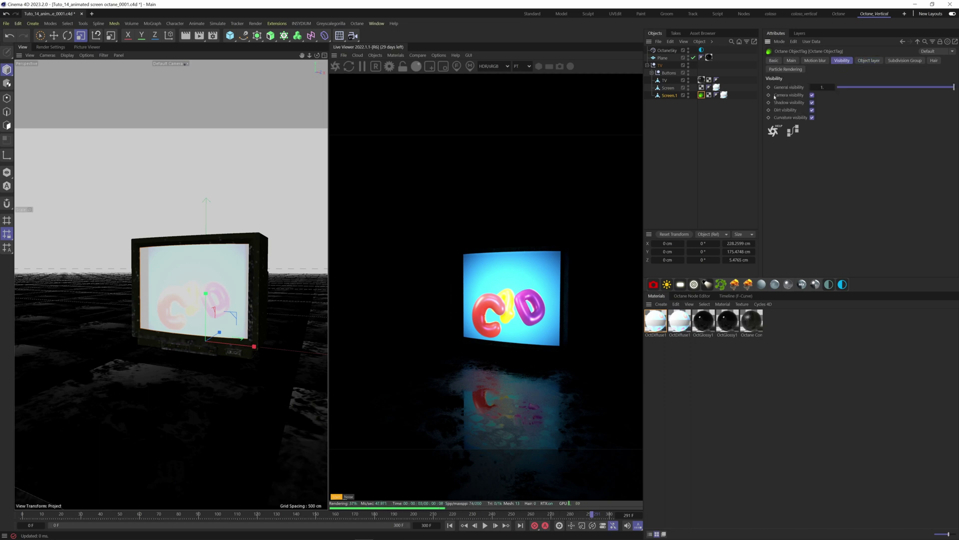
{"action": "left_click", "coordinate": [812, 95]}
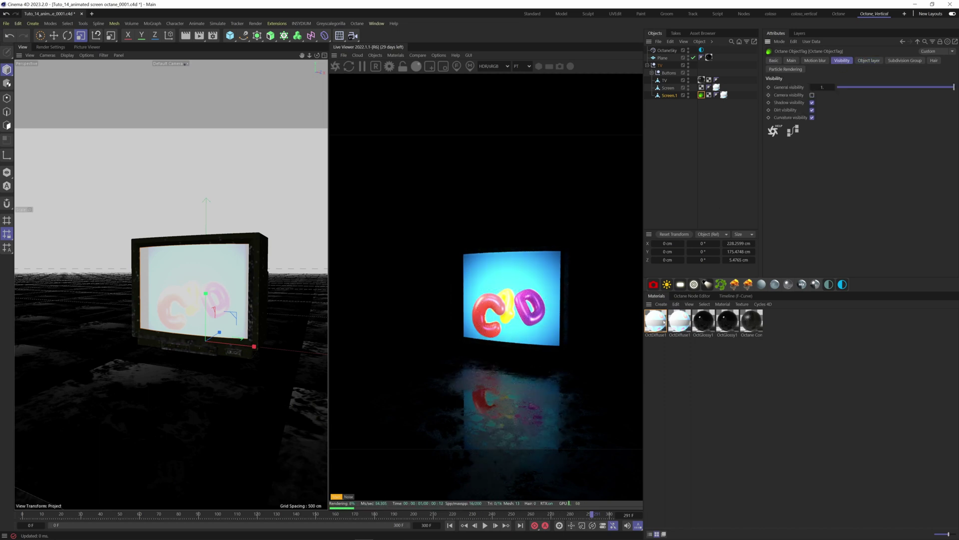